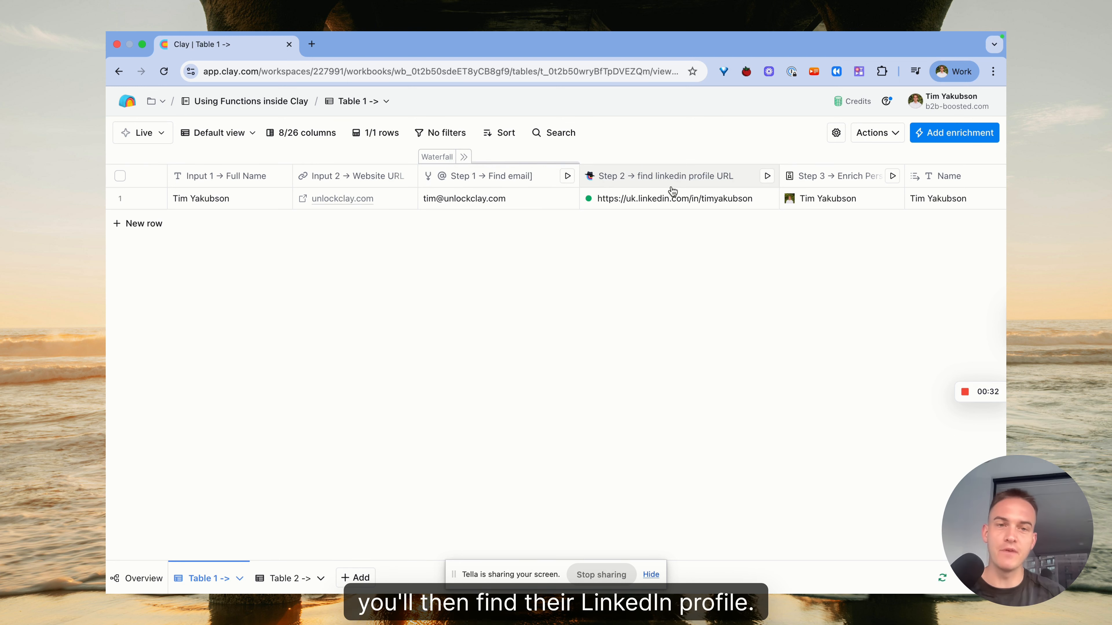
Examine the enrichment step columns and the Step 1 column's template options
scroll(674, 193, "right", 4)
left_click_drag(746, 177, 788, 181)
scroll(695, 213, "left", 3)
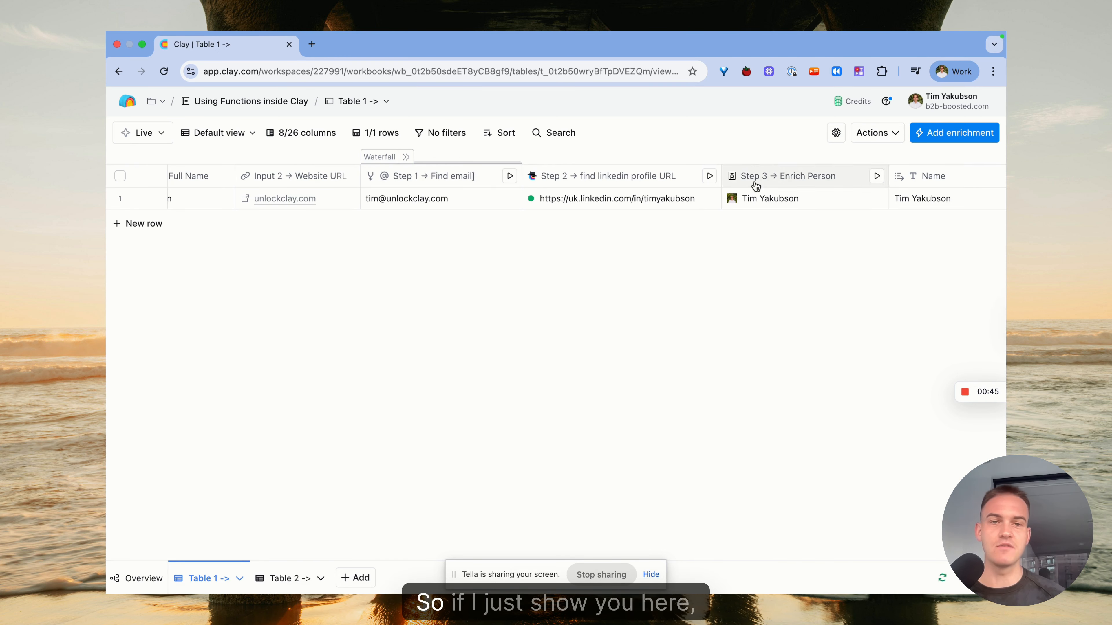
left_click(466, 178)
left_click(466, 223)
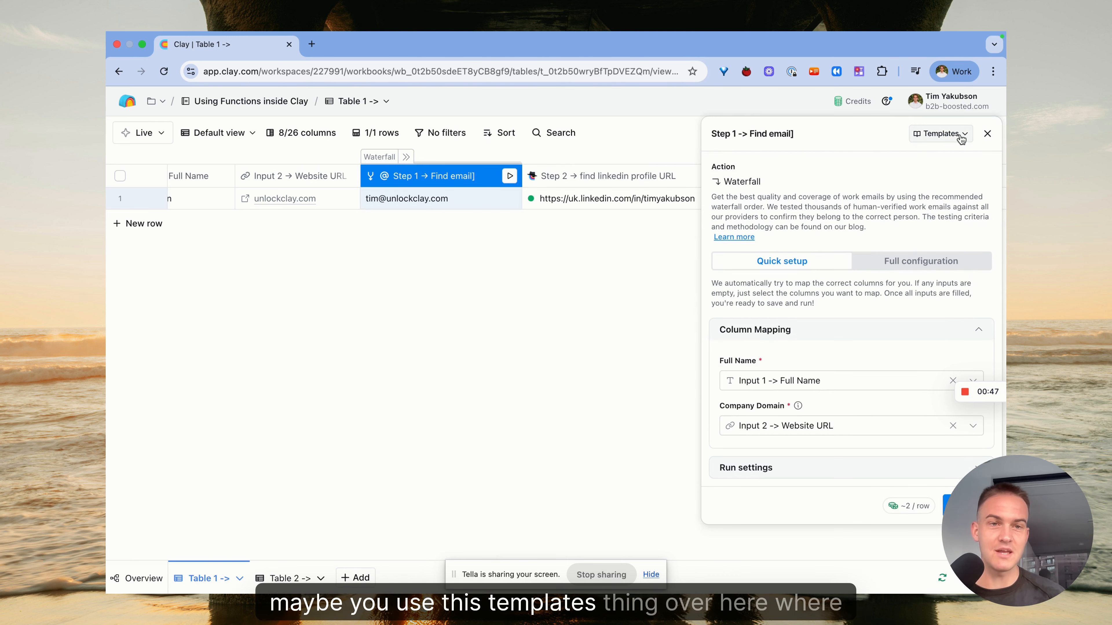
left_click(941, 138)
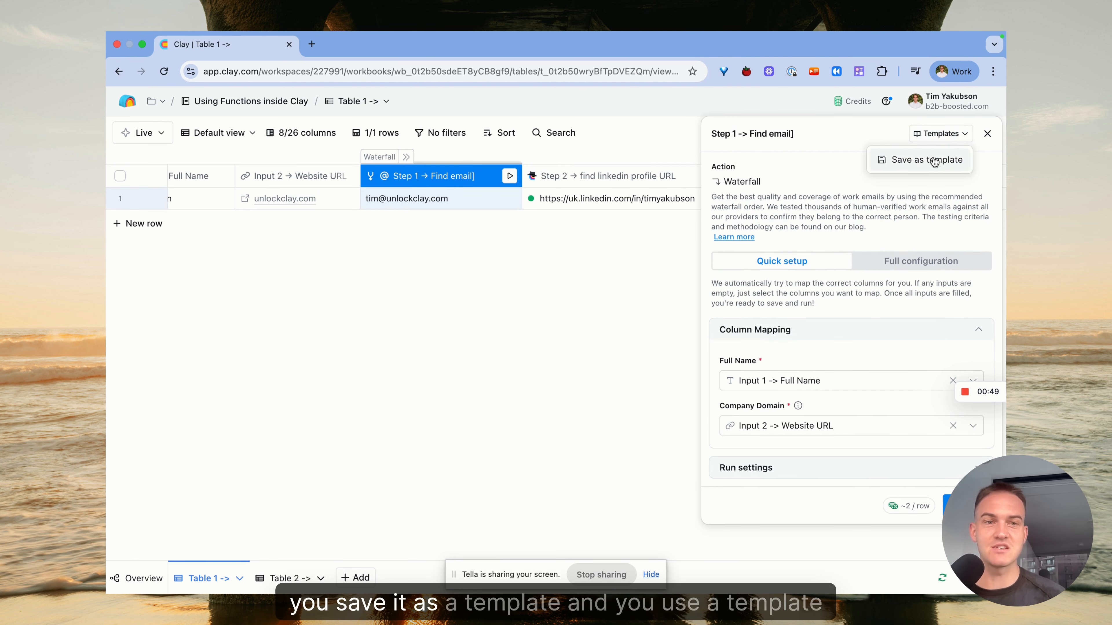
left_click(988, 134)
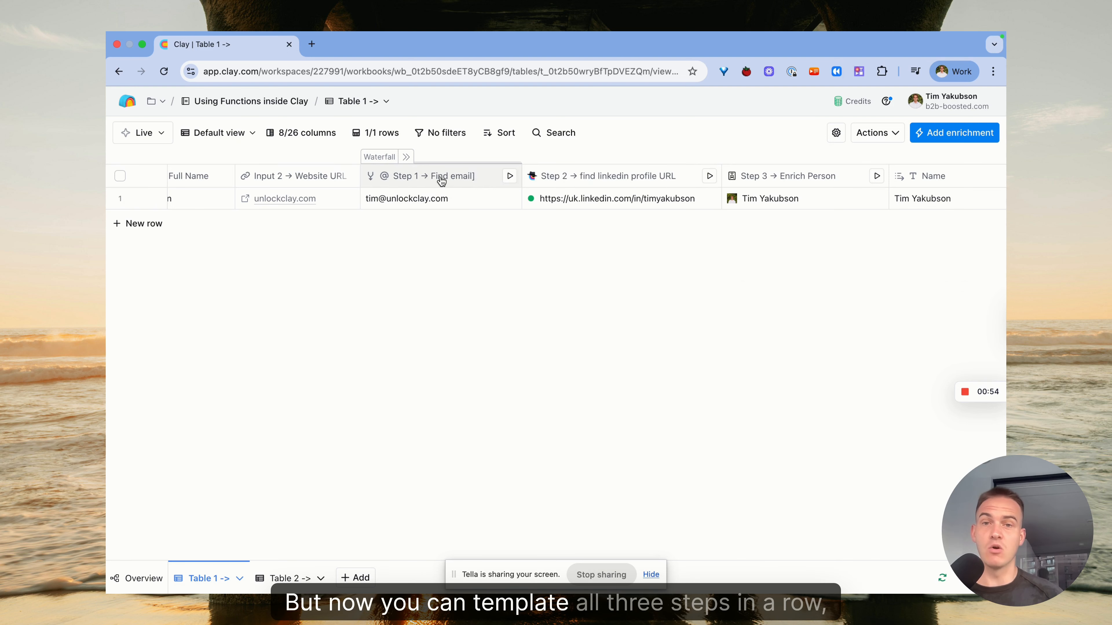
scroll(767, 201, "right", 3)
scroll(762, 200, "left", 5)
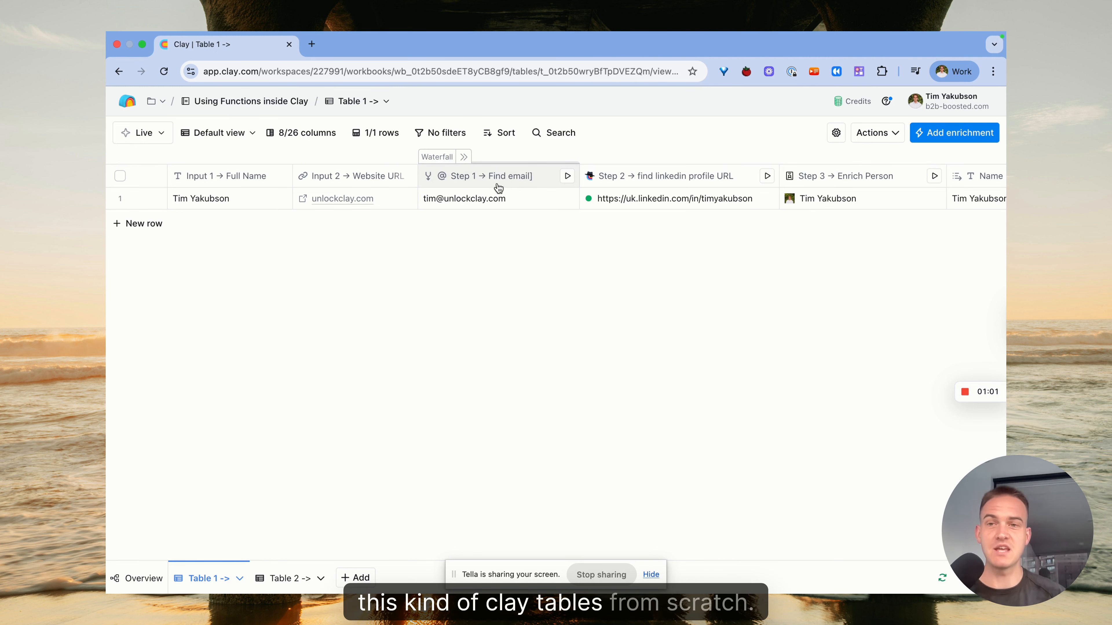
Expand the Waterfall column group to review all its enrichment columns, then collapse it again
left_click(464, 157)
scroll(491, 186, "right", 5)
left_click(340, 135)
left_click(479, 229)
scroll(359, 202, "right", 15)
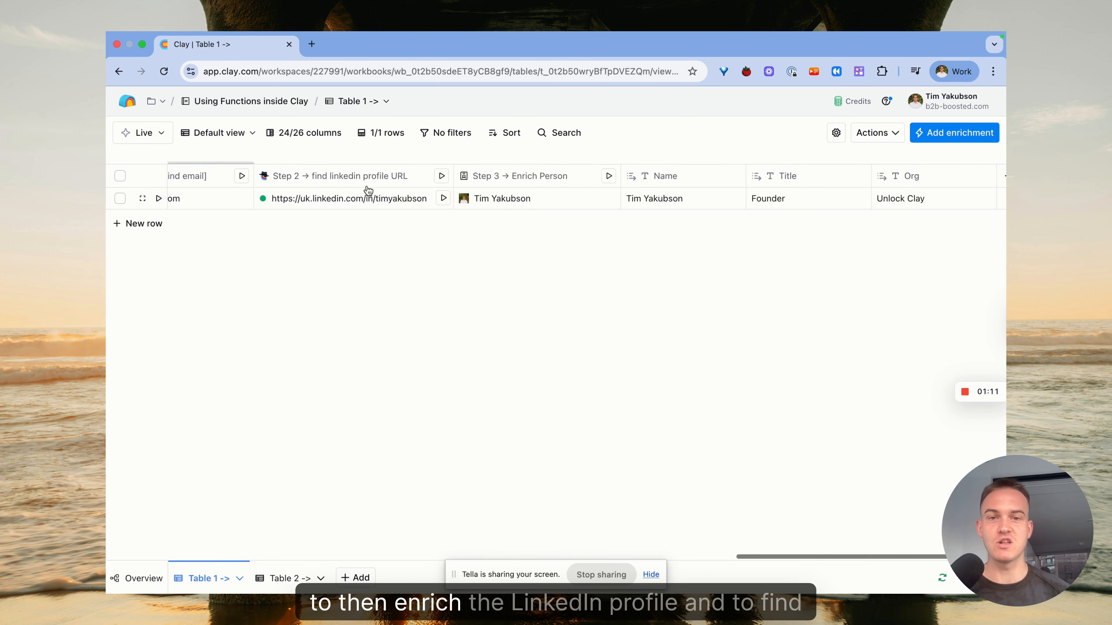
scroll(368, 191, "right", 3)
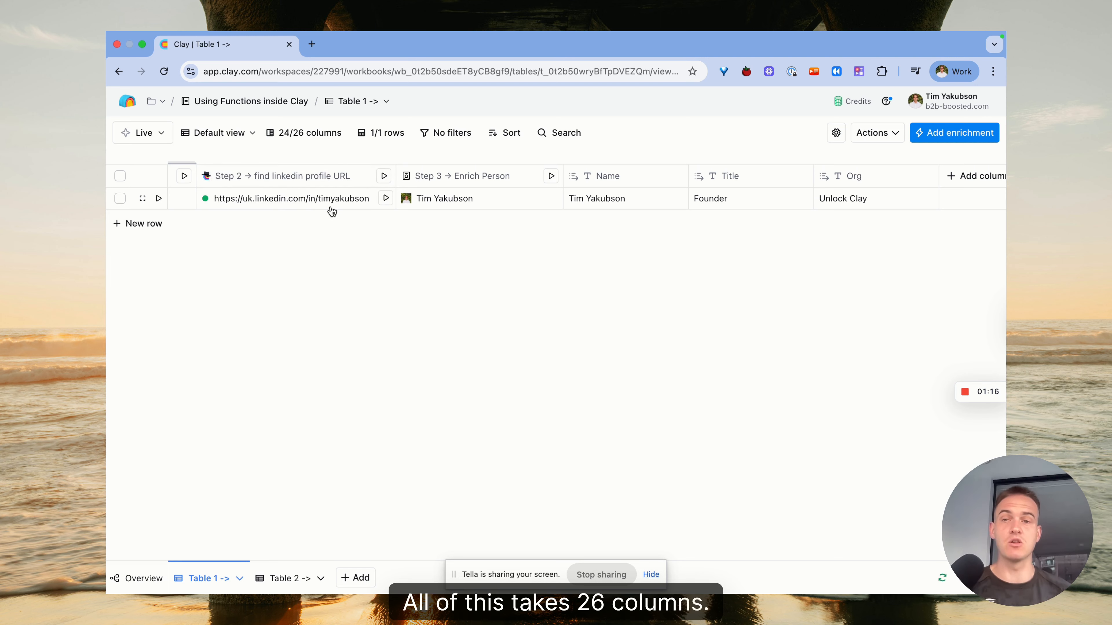
scroll(332, 206, "left", 15)
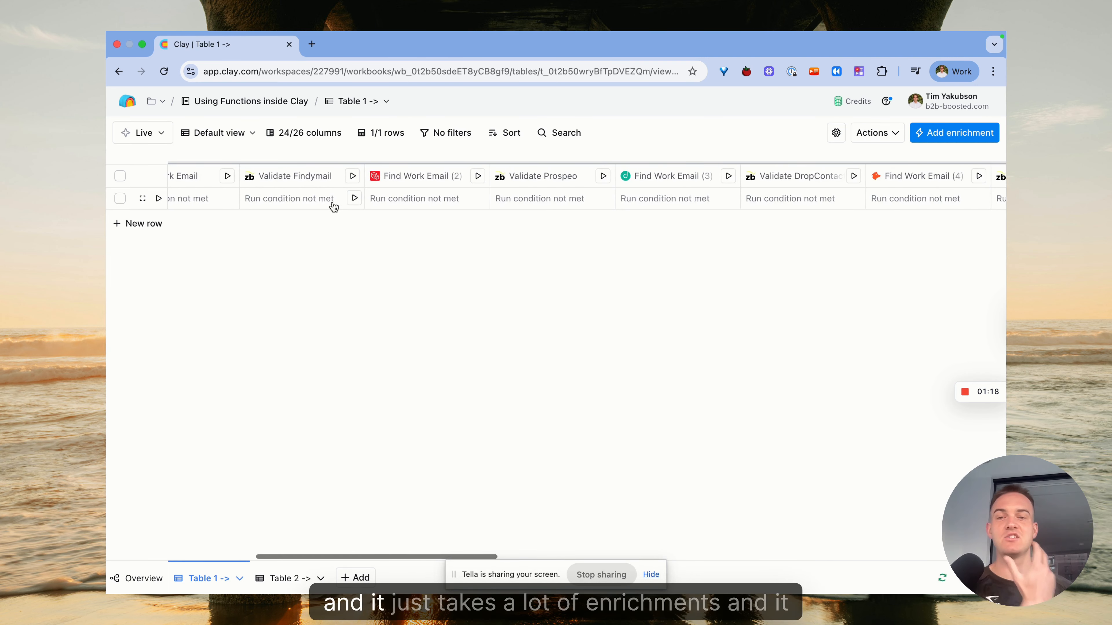
scroll(333, 206, "left", 10)
left_click(464, 157)
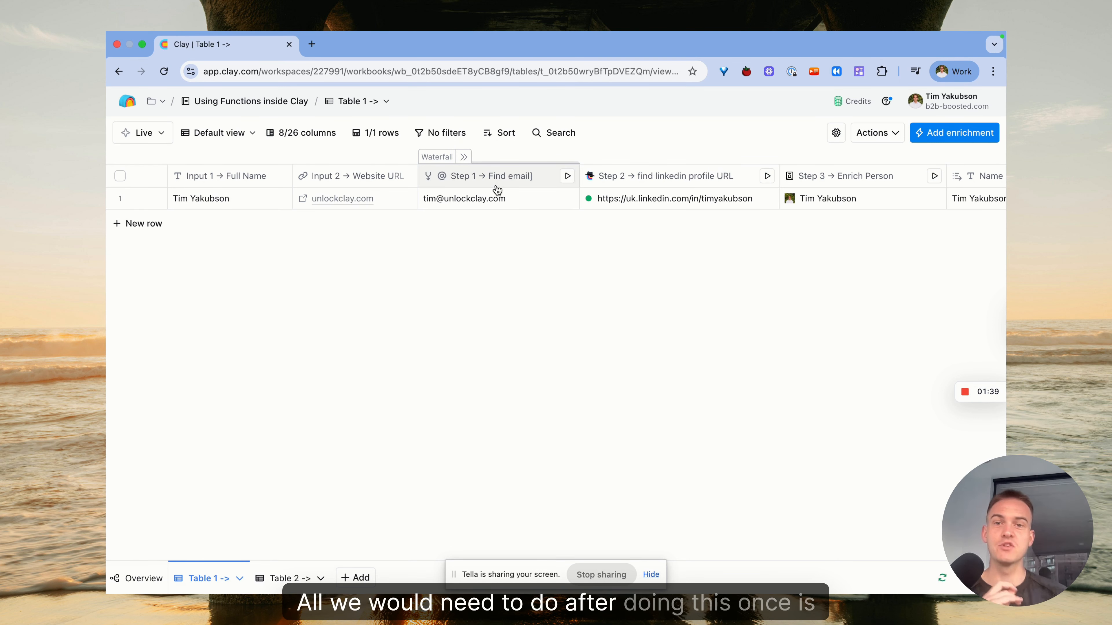
Select the Step 1, Step 2 and Step 3 columns and save them as a function named Watch this magic
left_click(469, 180)
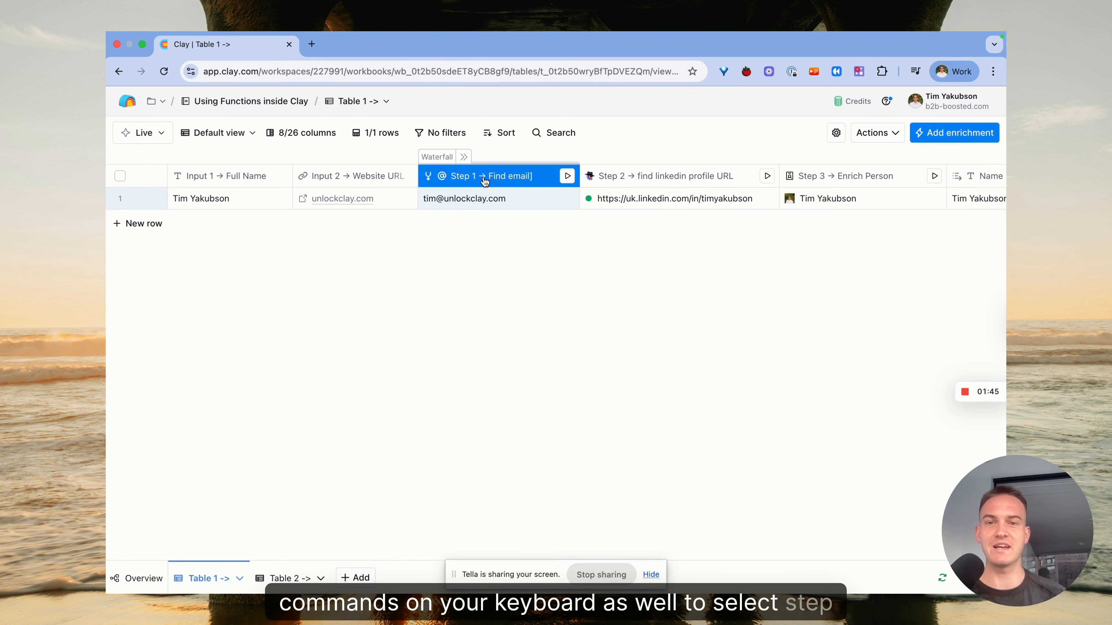
left_click(646, 186, "super")
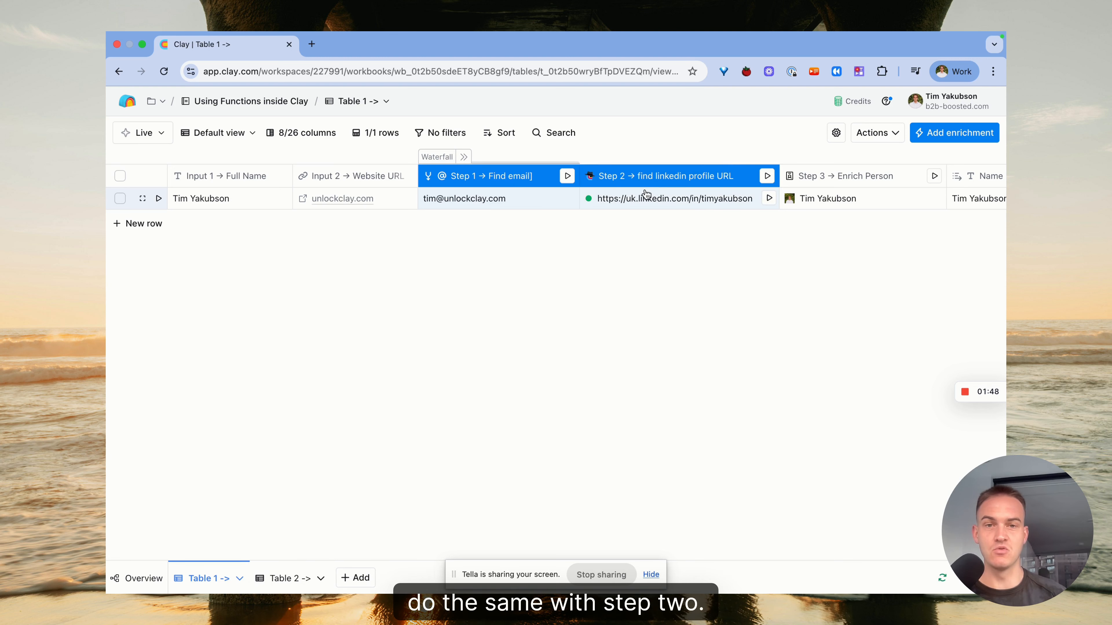
scroll(683, 184, "right", 3)
left_click(717, 180, "super")
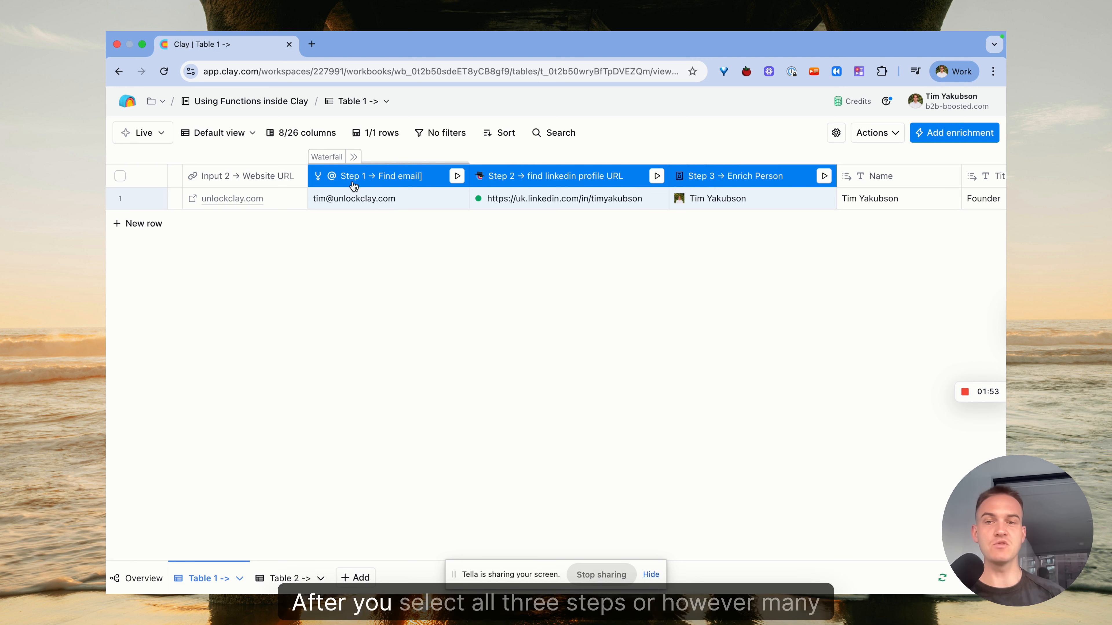
right_click(731, 180)
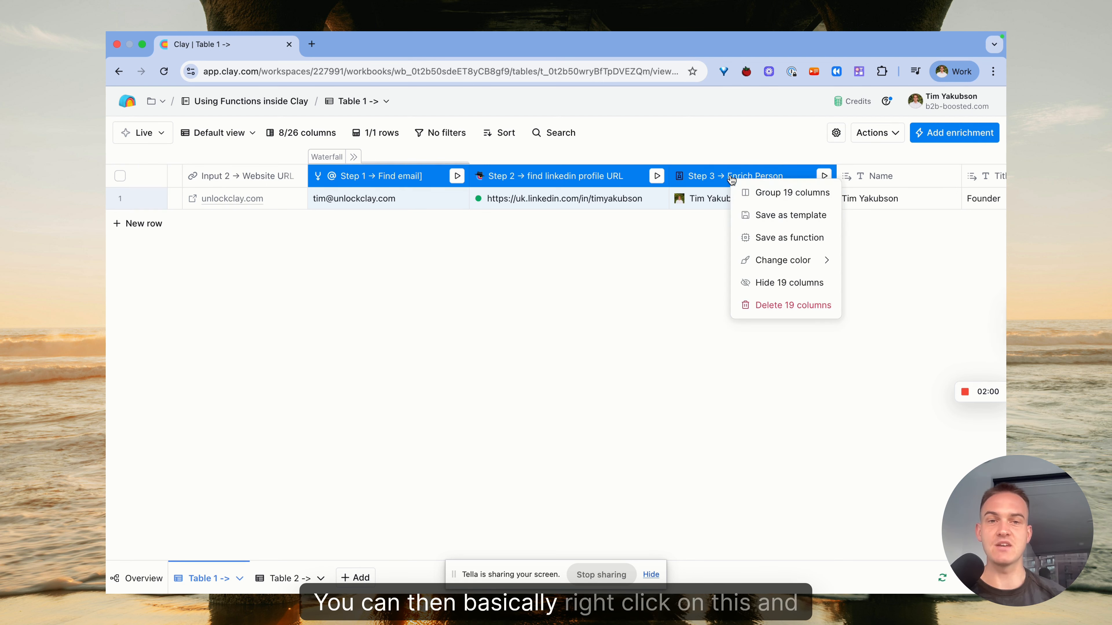
left_click(782, 240)
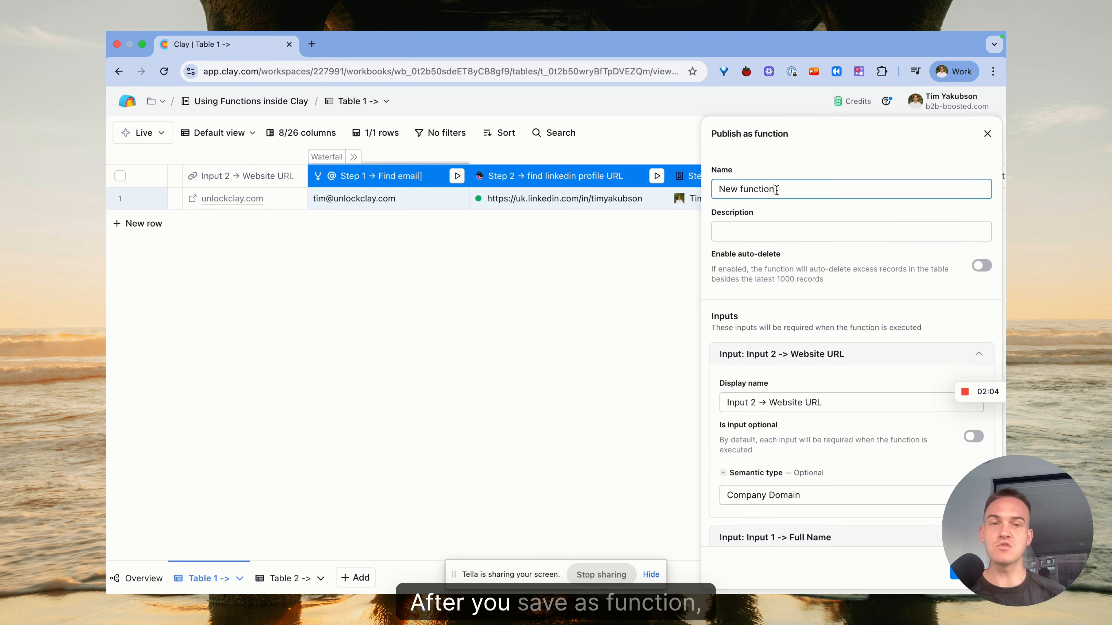
key("super+a")
key("BackSpace")
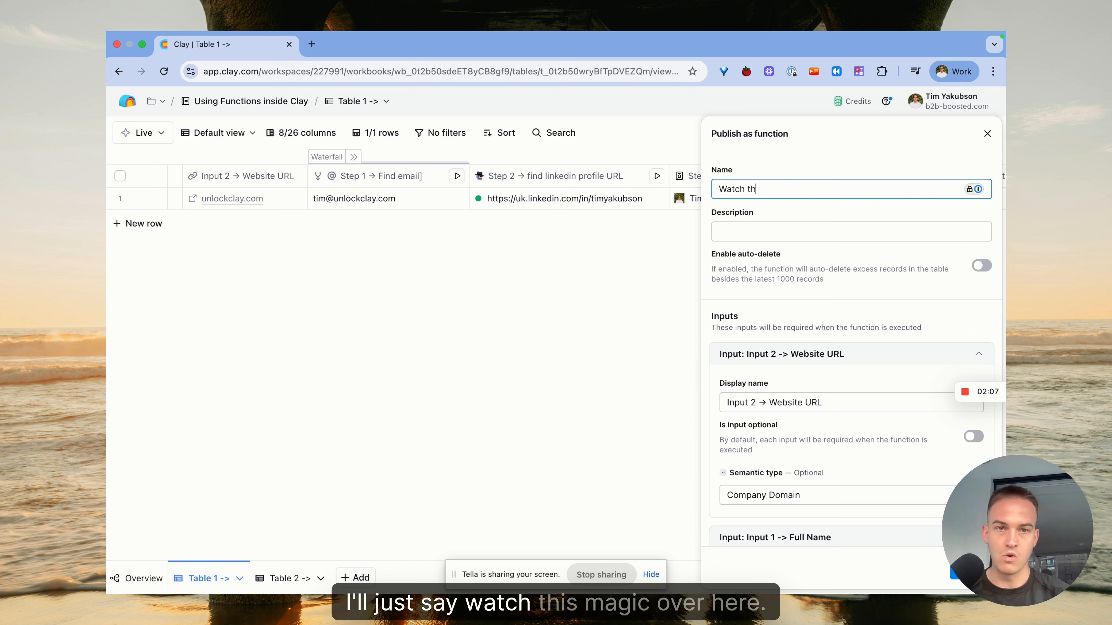
Set the Full Name input's semantic type to Full Name and publish the function
scroll(795, 304, "down", 5)
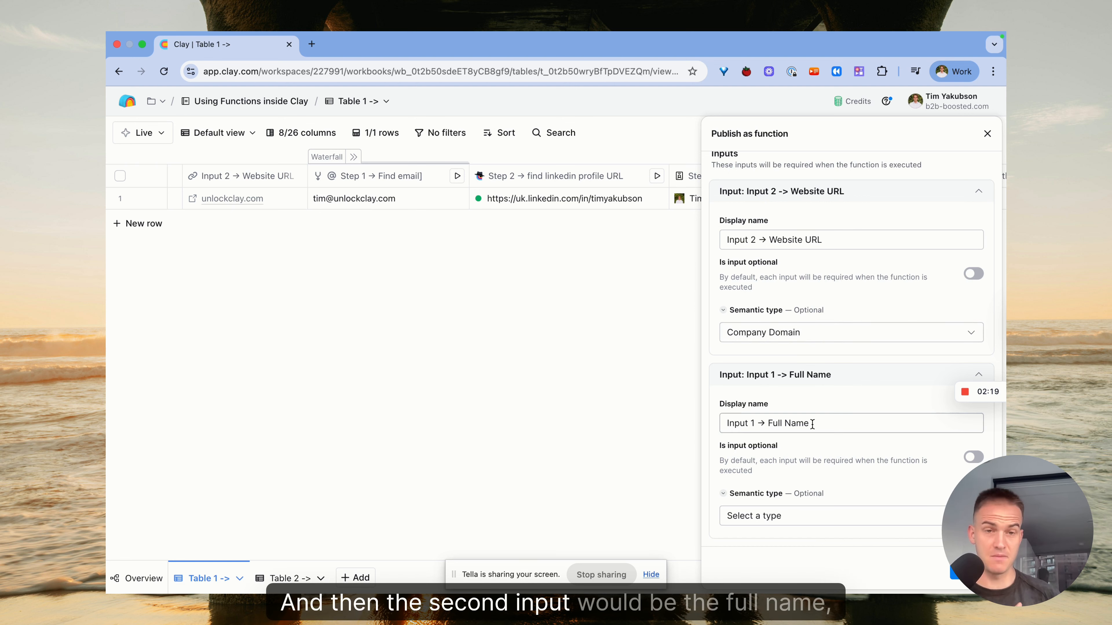
left_click(785, 508)
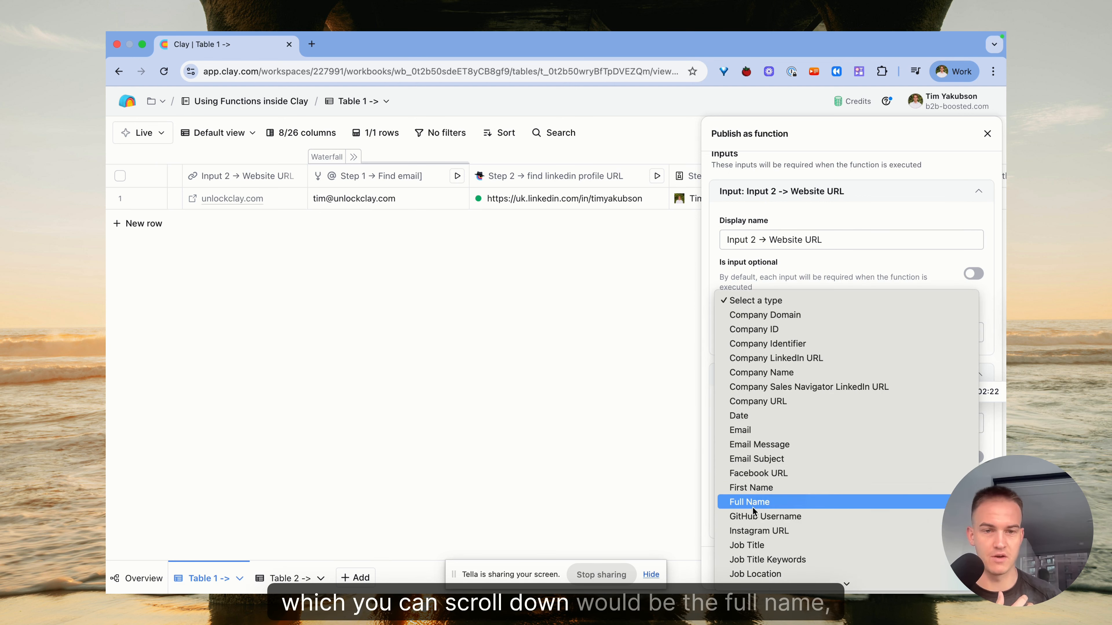
left_click(749, 500)
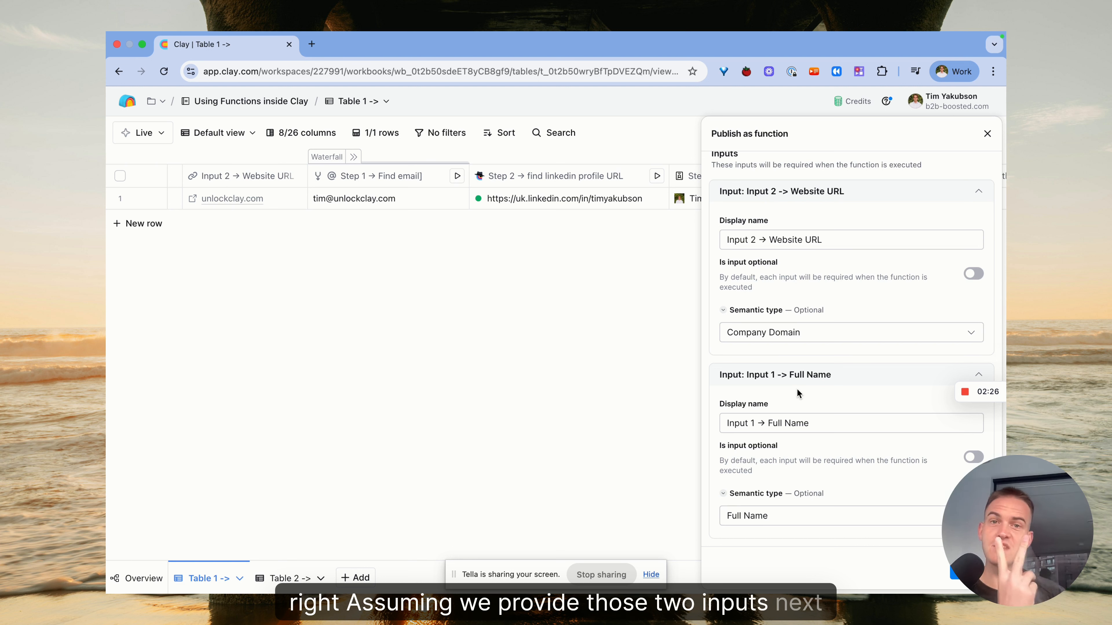
left_click(971, 569)
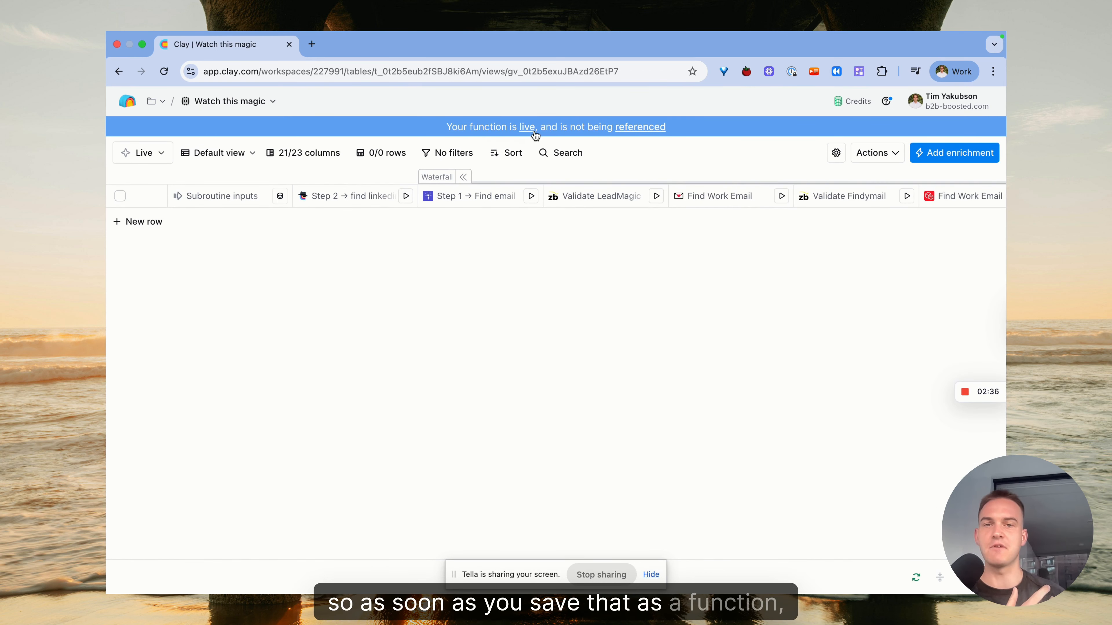
Return to the workbook and switch to Table 2
mouse_move(529, 134)
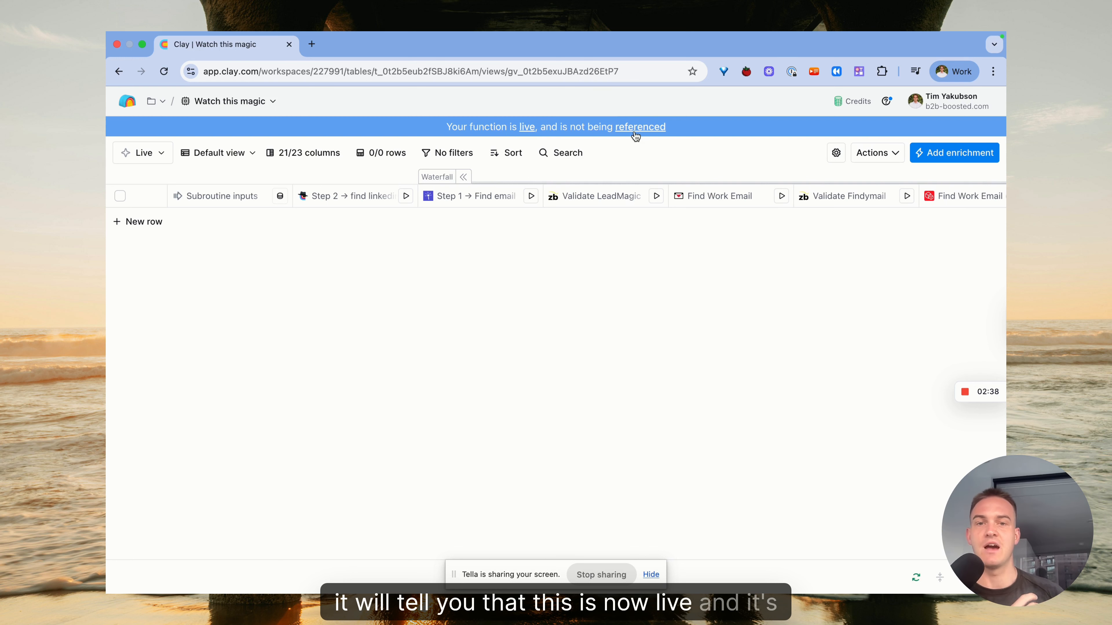
left_click(119, 71)
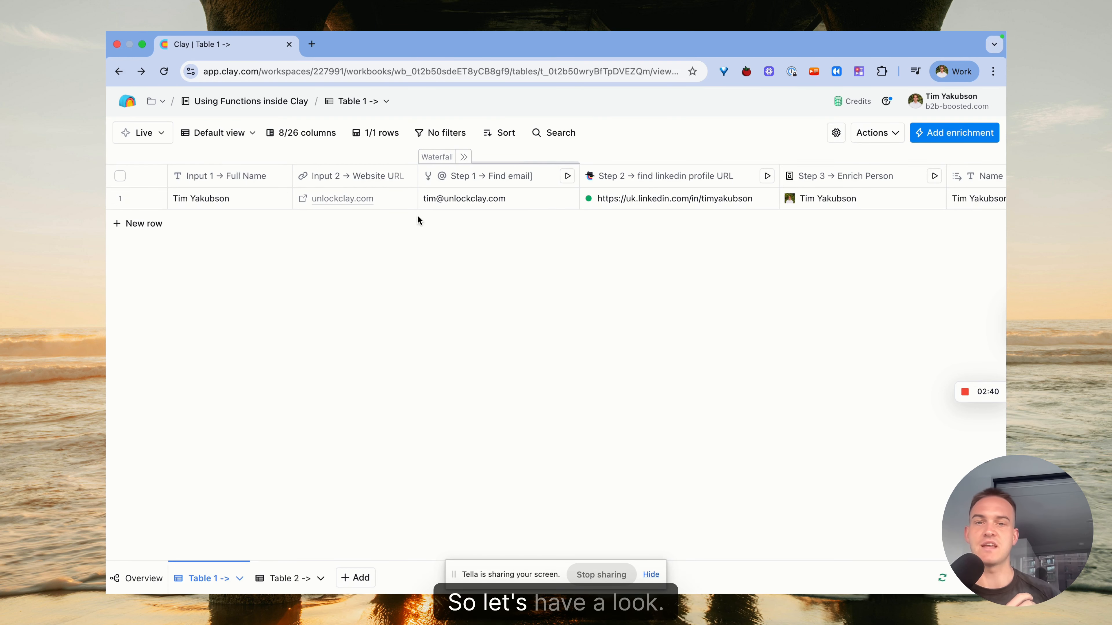
left_click(286, 583)
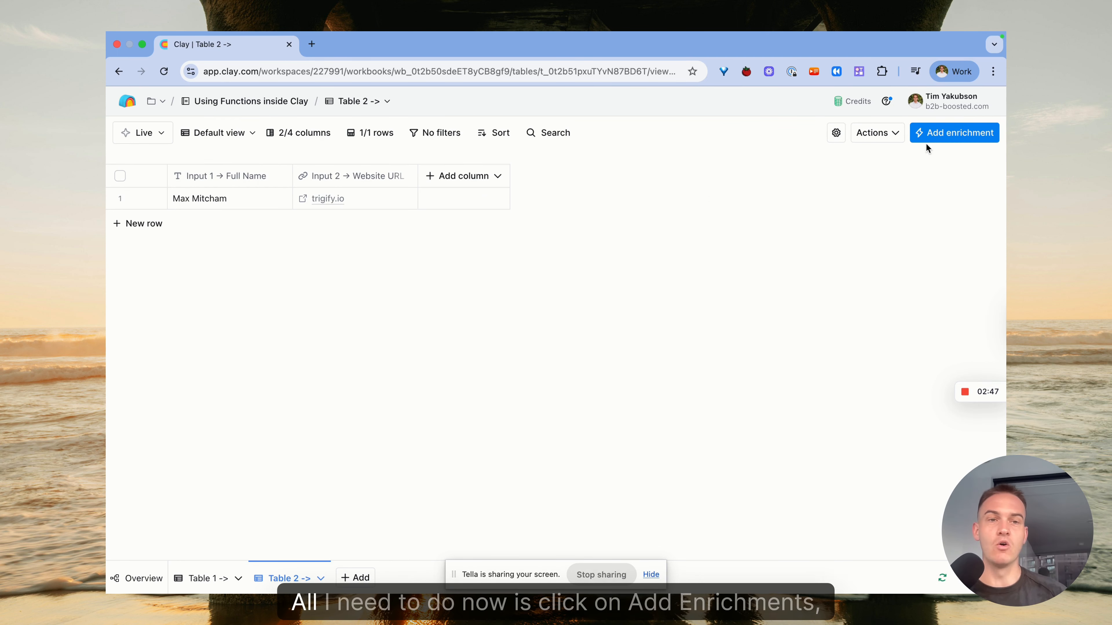
Add the Watch this magic function as an enrichment in Table 2
left_click(948, 135)
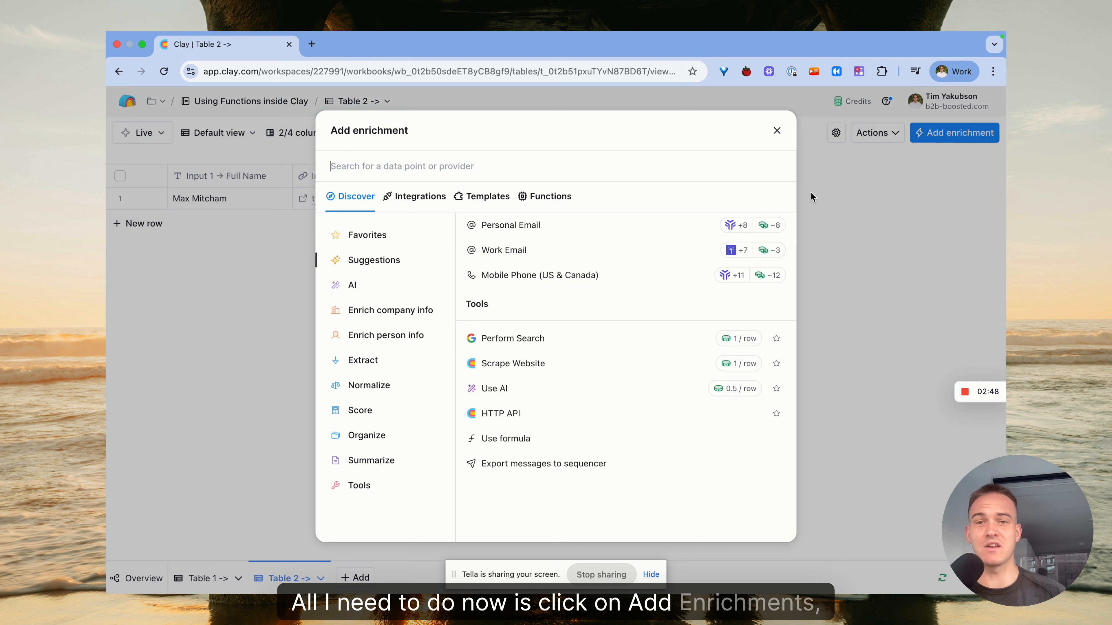
left_click(562, 203)
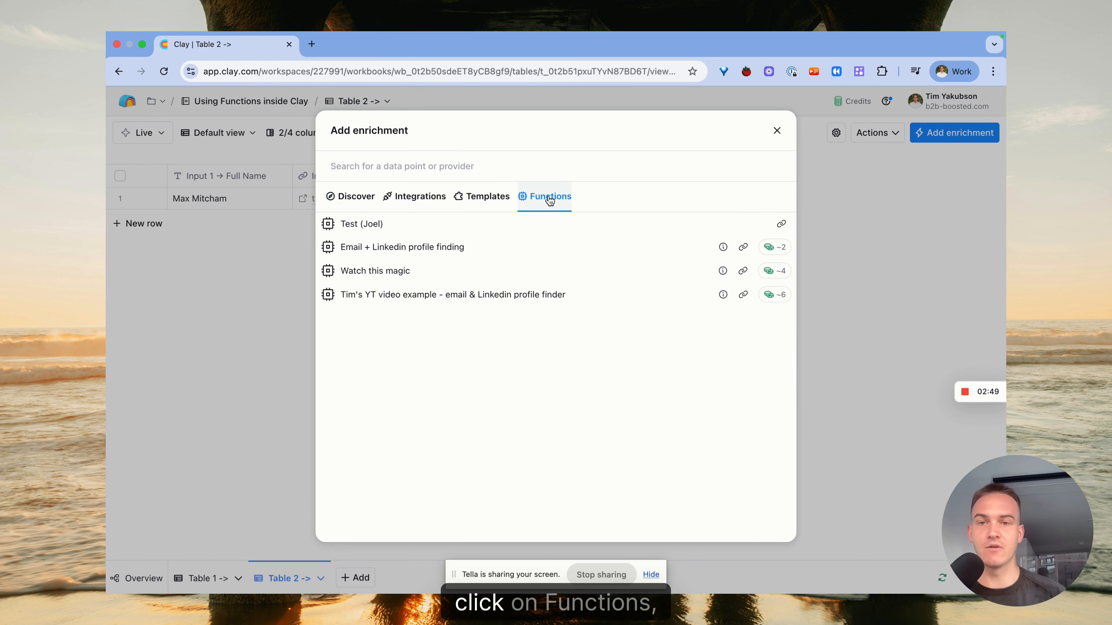
left_click(390, 273)
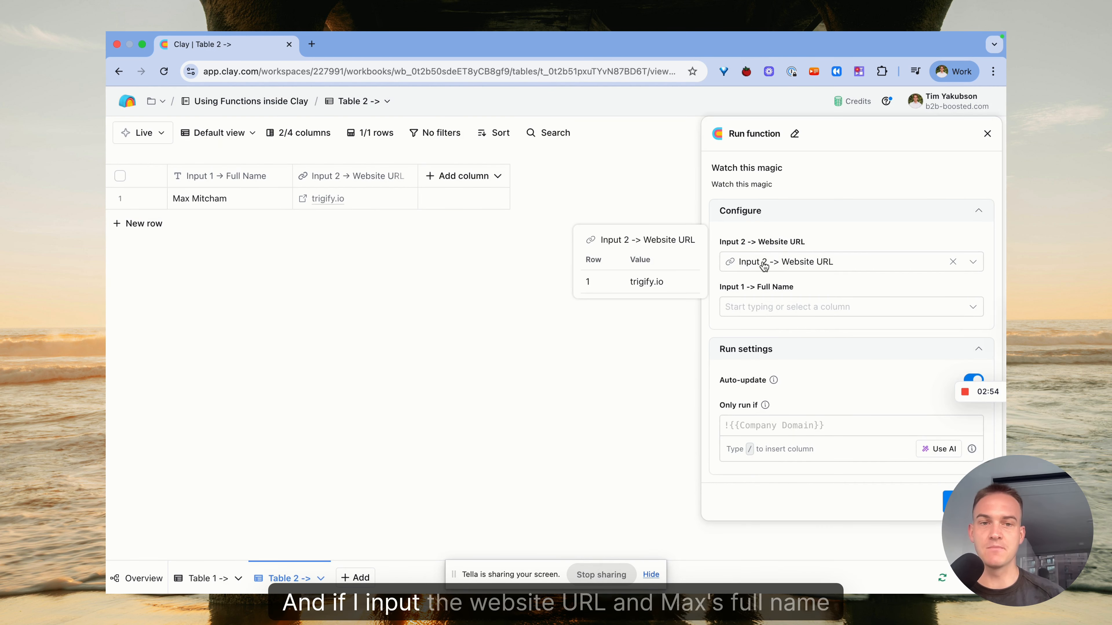
Map the function's full name input to the Input 1 -> Full Name column, then save and run it
left_click(774, 308)
left_click(777, 352)
left_click(959, 501)
left_click(886, 530)
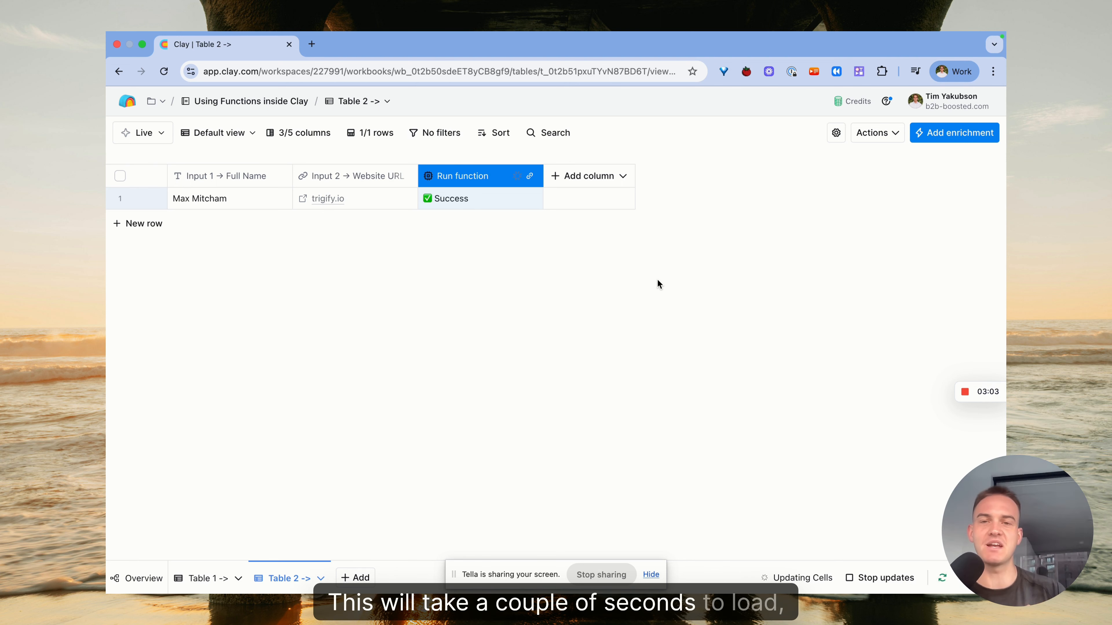
Inspect the Run function cell's details and open the linked function table
left_click(442, 202)
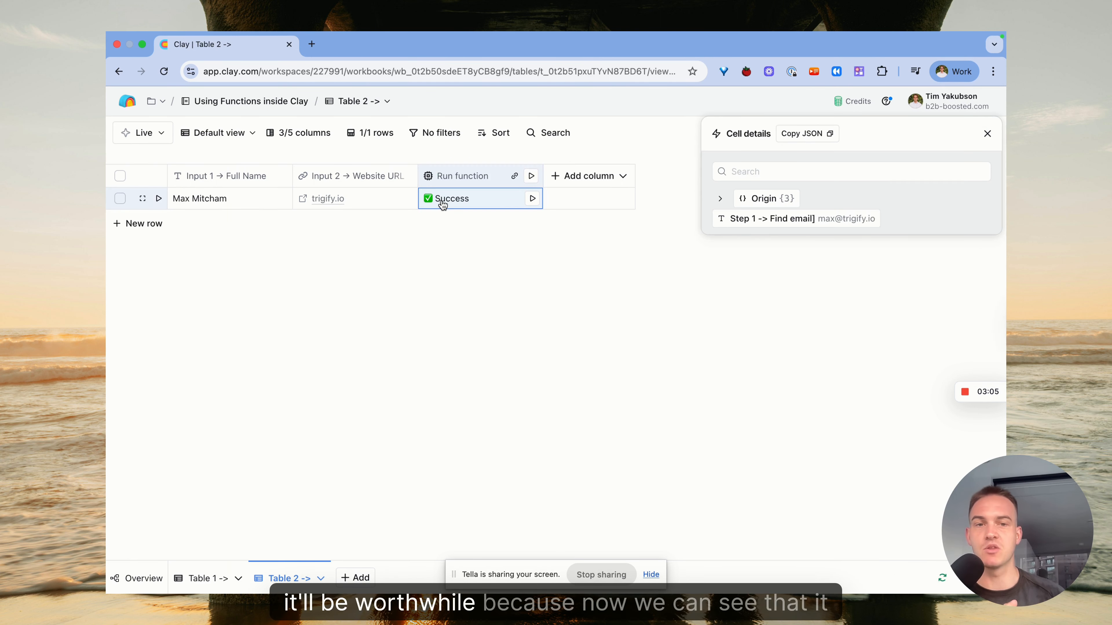
left_click(767, 201)
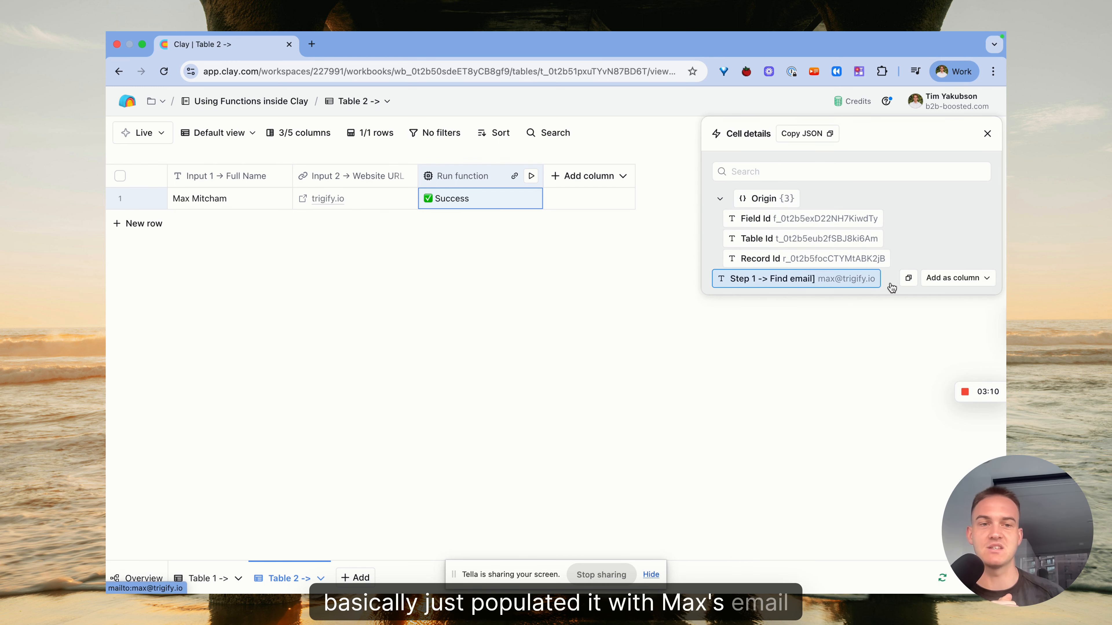
left_click(787, 198)
left_click(515, 177)
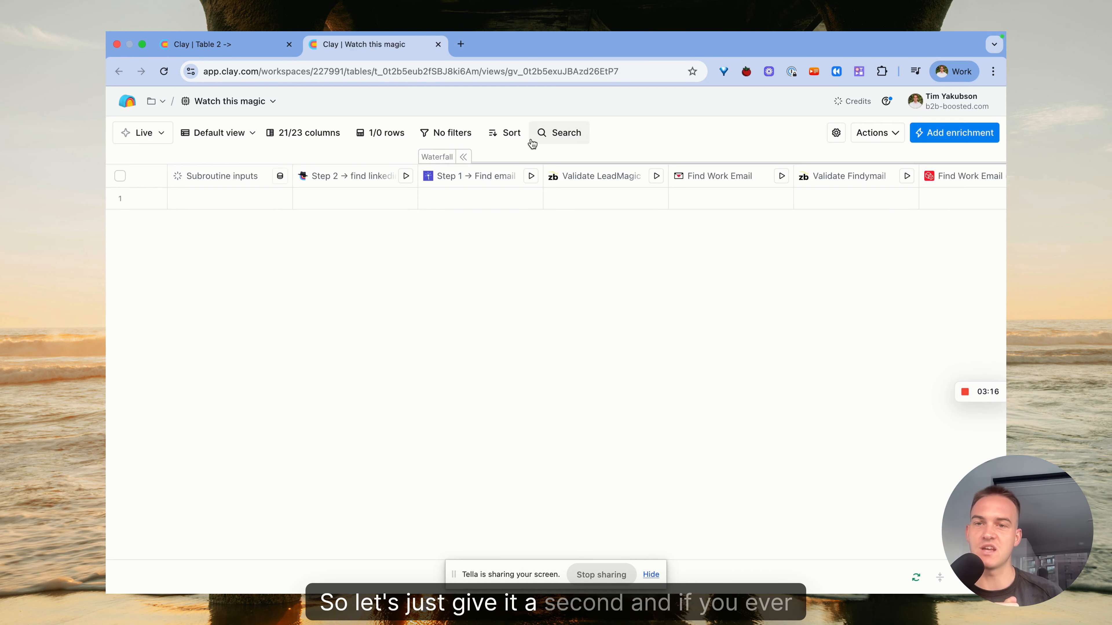
Review the function table's run row across its enrichment columns
left_click(227, 44)
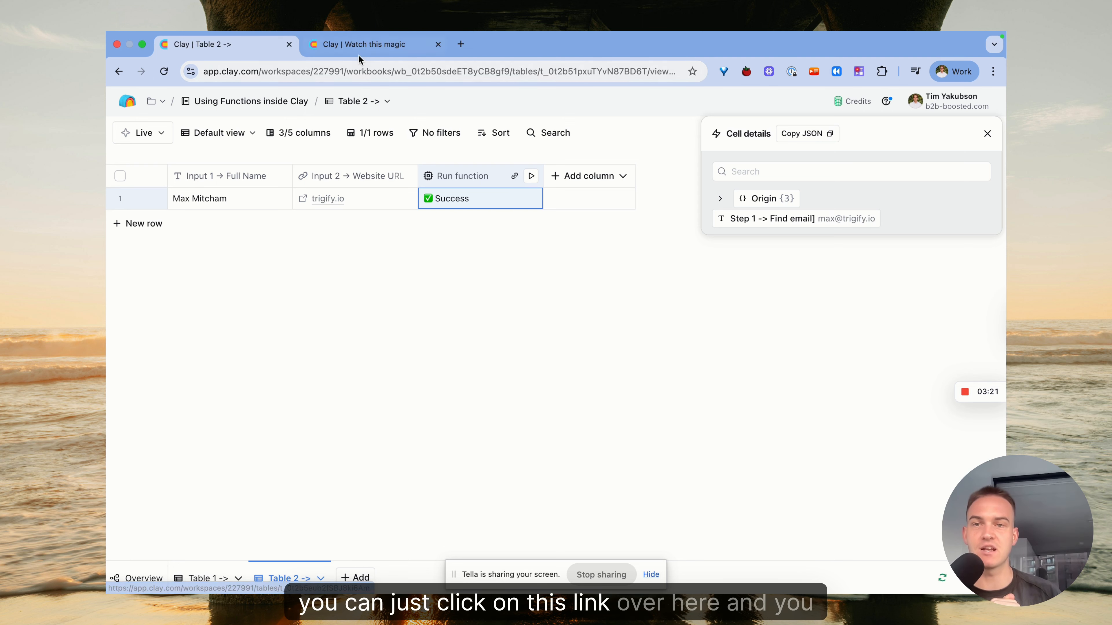
left_click(360, 44)
left_click_drag(417, 196, 491, 196)
scroll(391, 226, "right", 15)
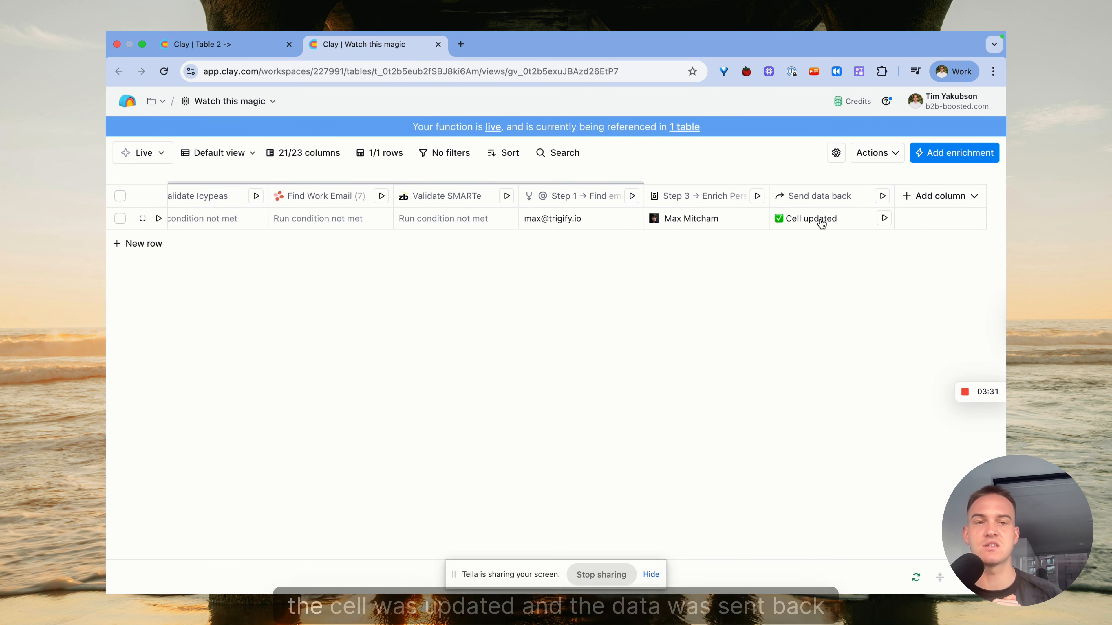
Reload Table 2 and inspect the Run function cell's details
left_click(173, 40)
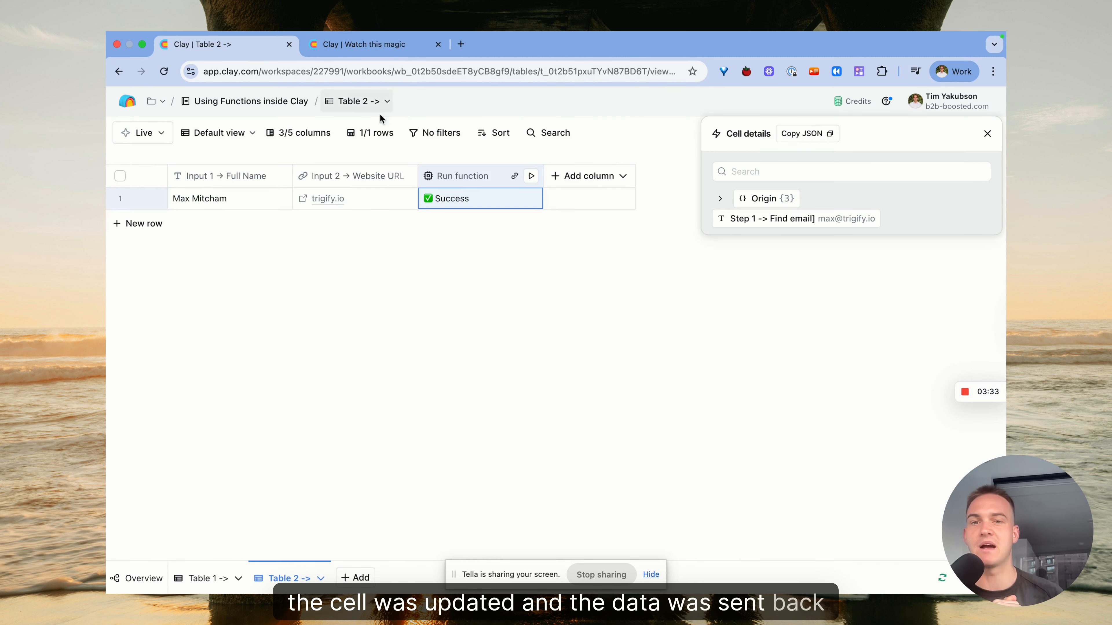
left_click(398, 69)
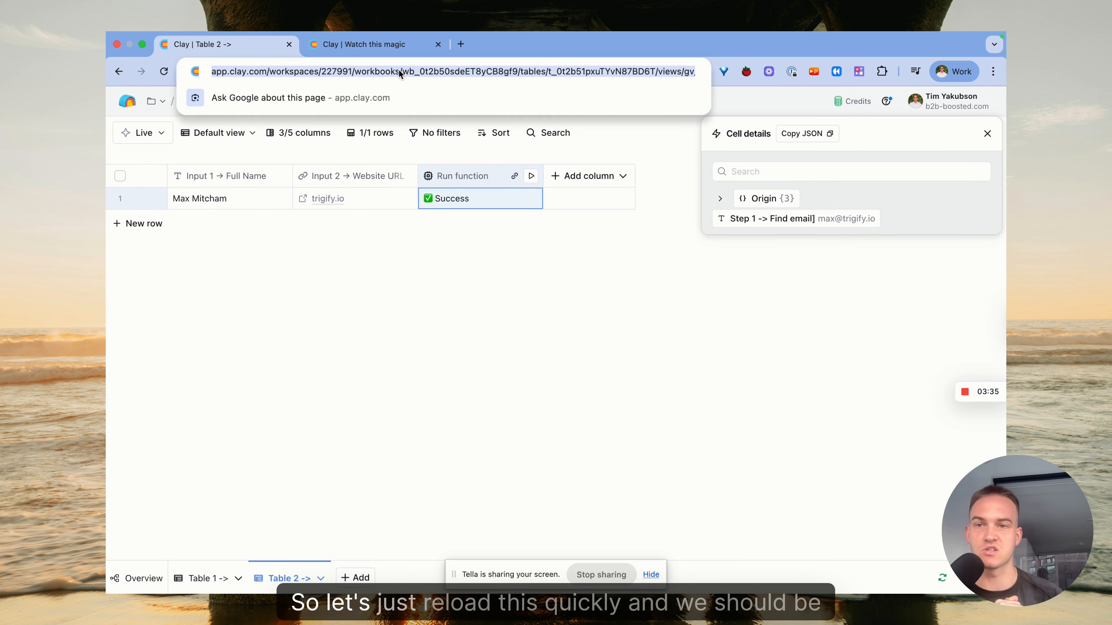
key("Return")
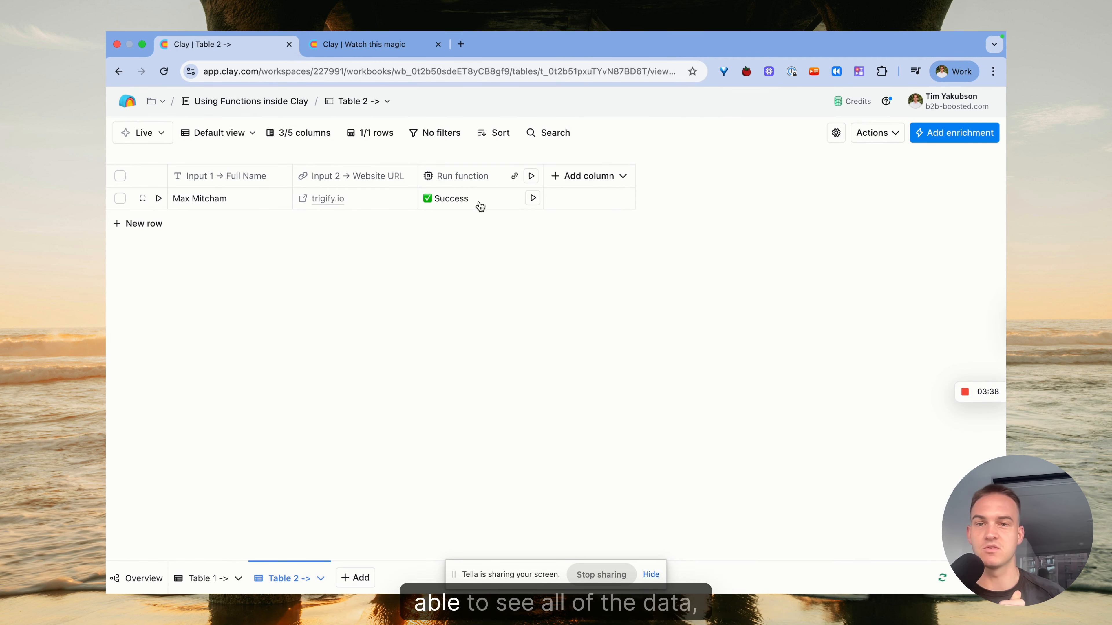
left_click(479, 203)
left_click(764, 198)
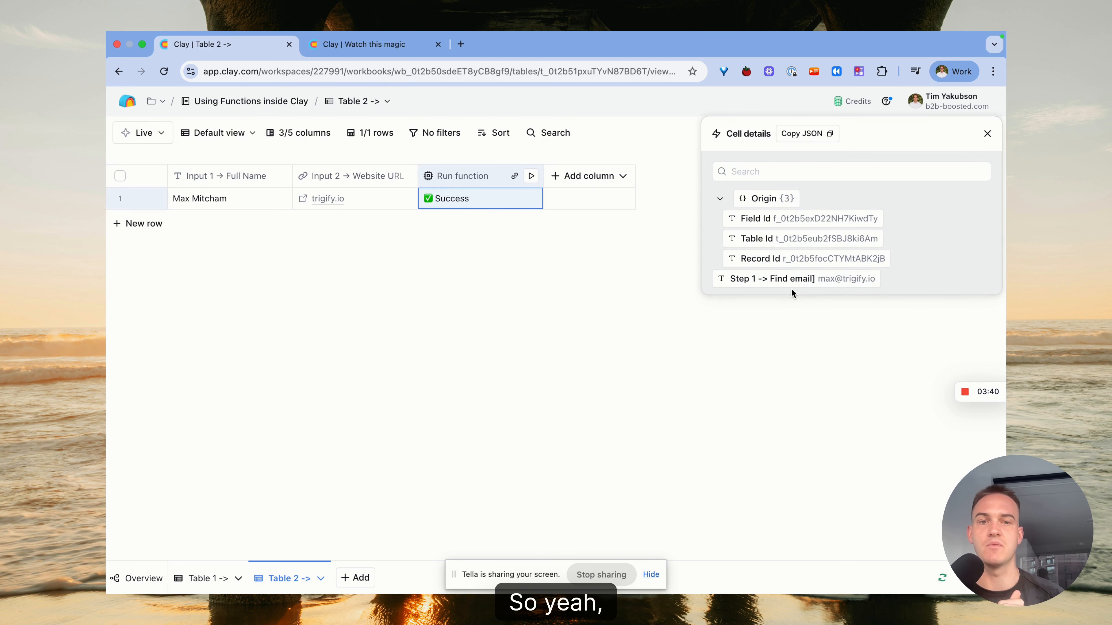
Close the cell details, then in Table 1 select the three step columns and open their column menu
left_click(987, 134)
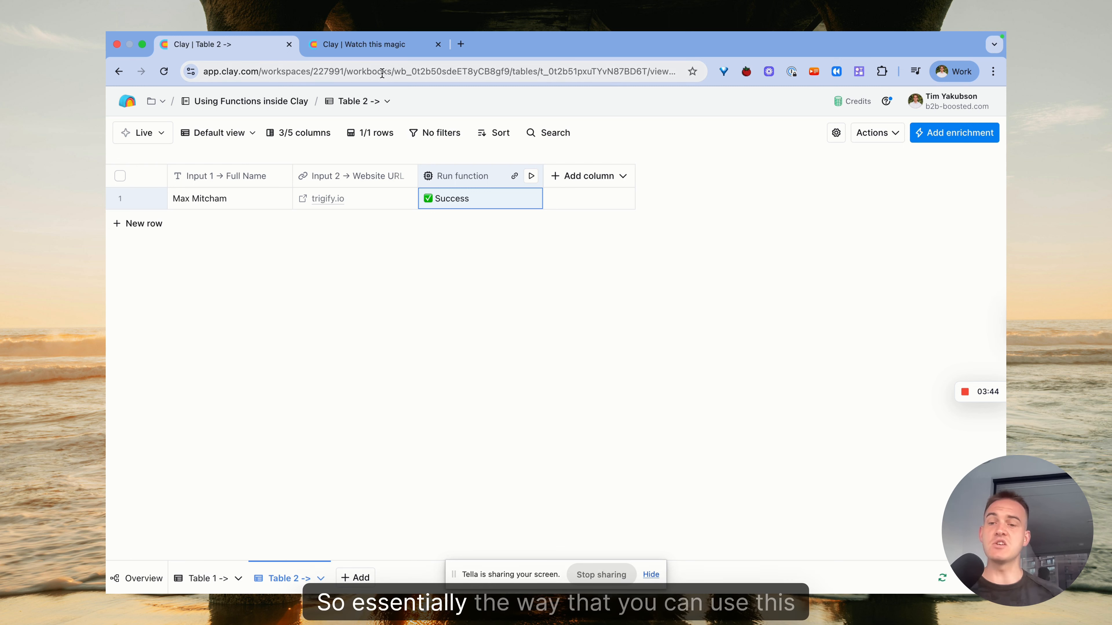
left_click(210, 583)
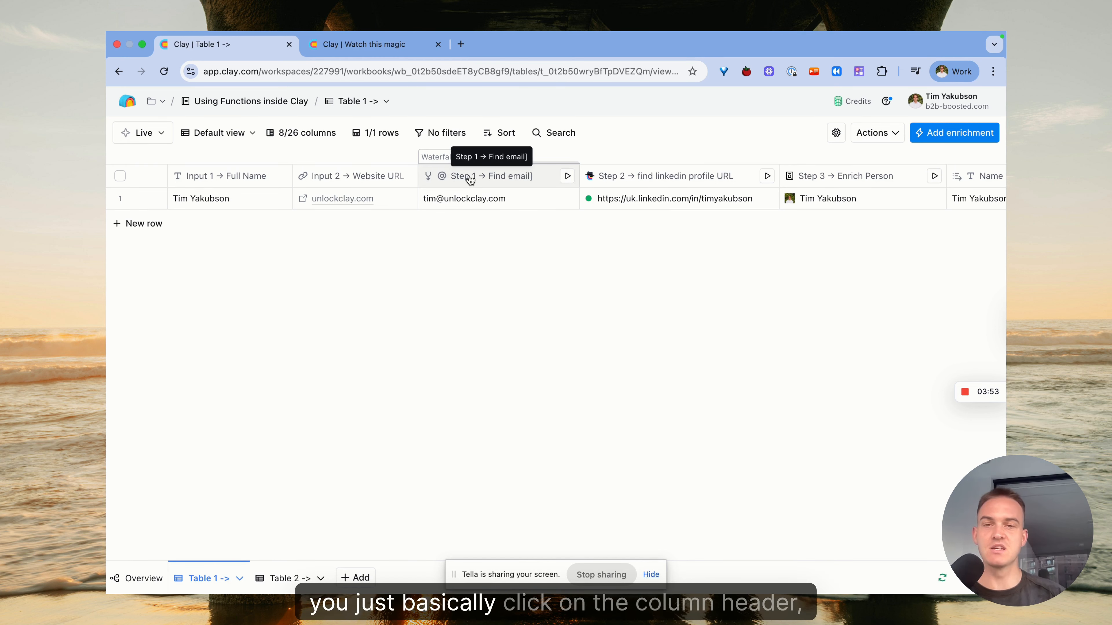
left_click(480, 180)
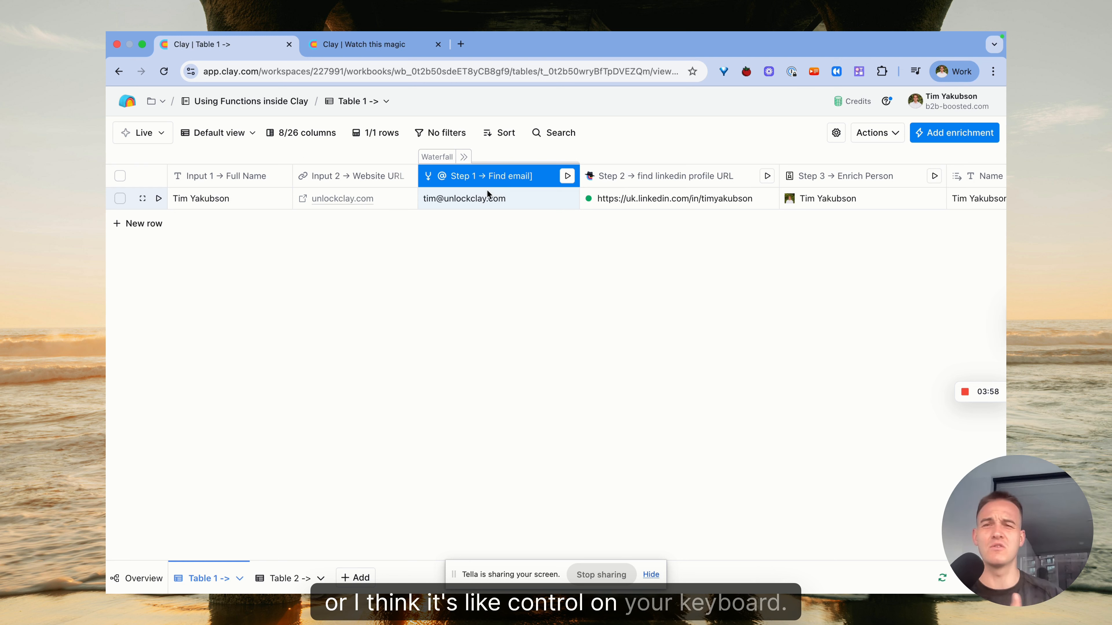
left_click(621, 177, "shift")
left_click(812, 177, "shift")
right_click(812, 179)
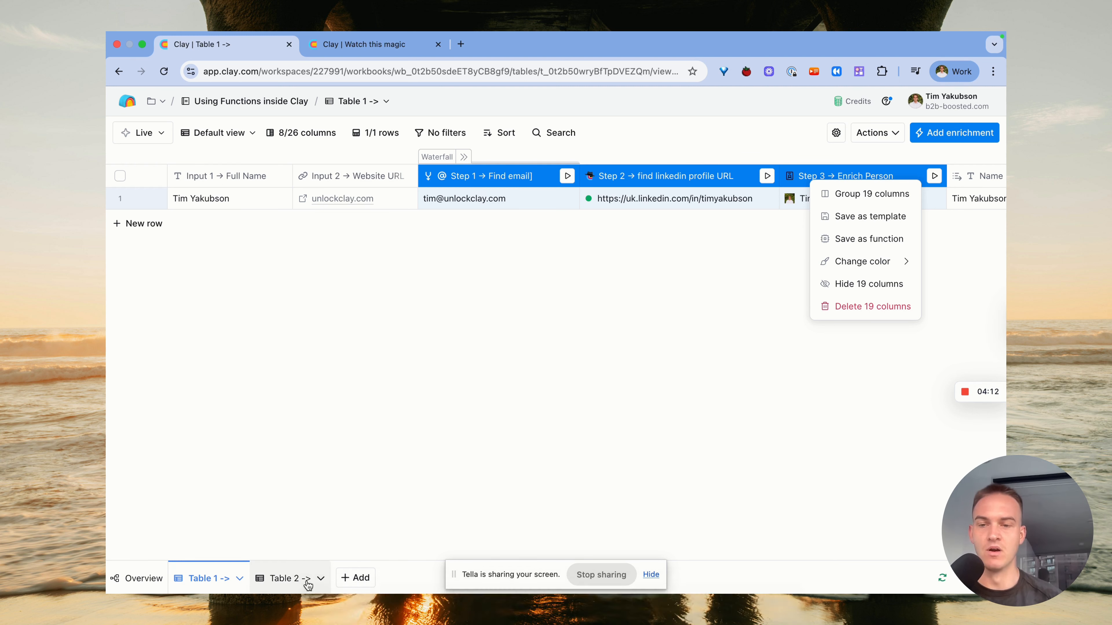
Switch between Table 2 and the Watch this magic function table to compare them
left_click(290, 578)
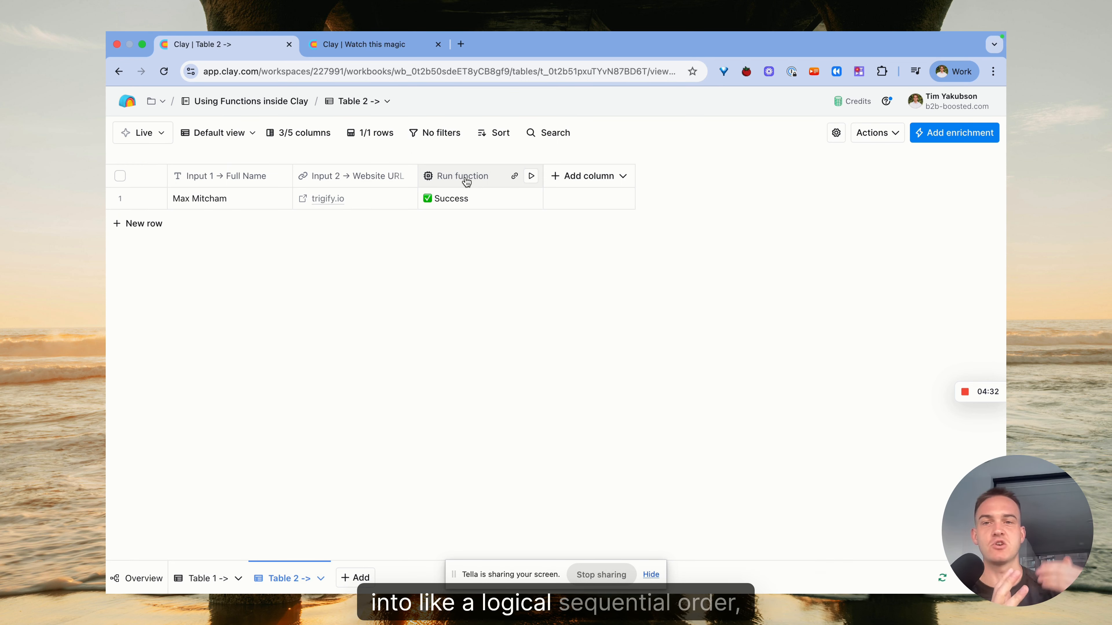
left_click(364, 45)
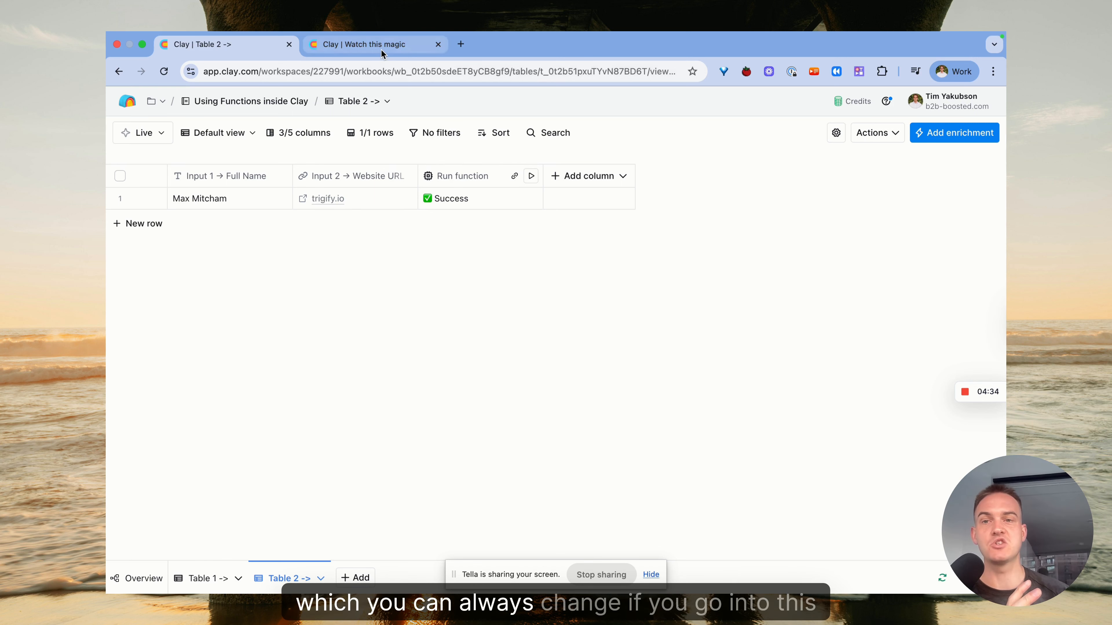
scroll(419, 221, "left", 15)
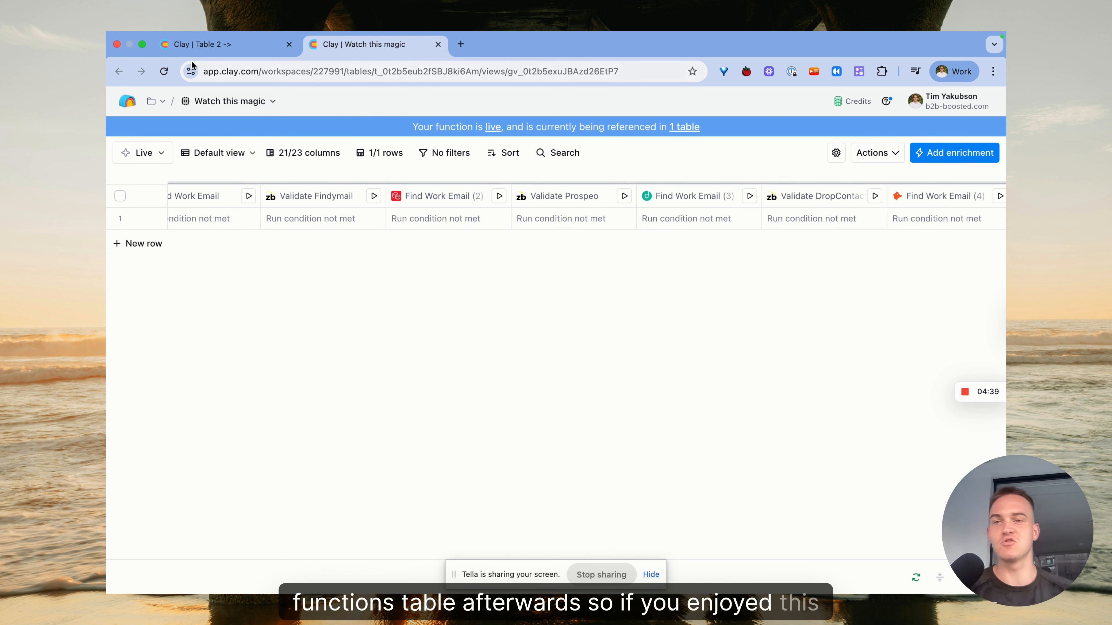
left_click(204, 45)
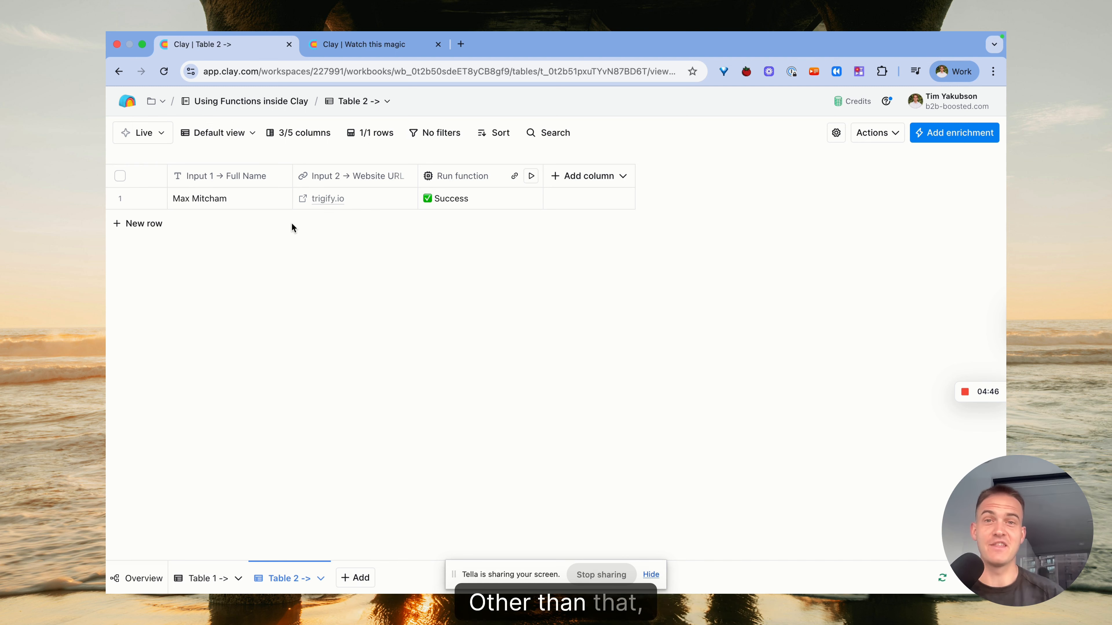
Open unlockclay.com in a new tab and scroll through its course testimonials
left_click(460, 44)
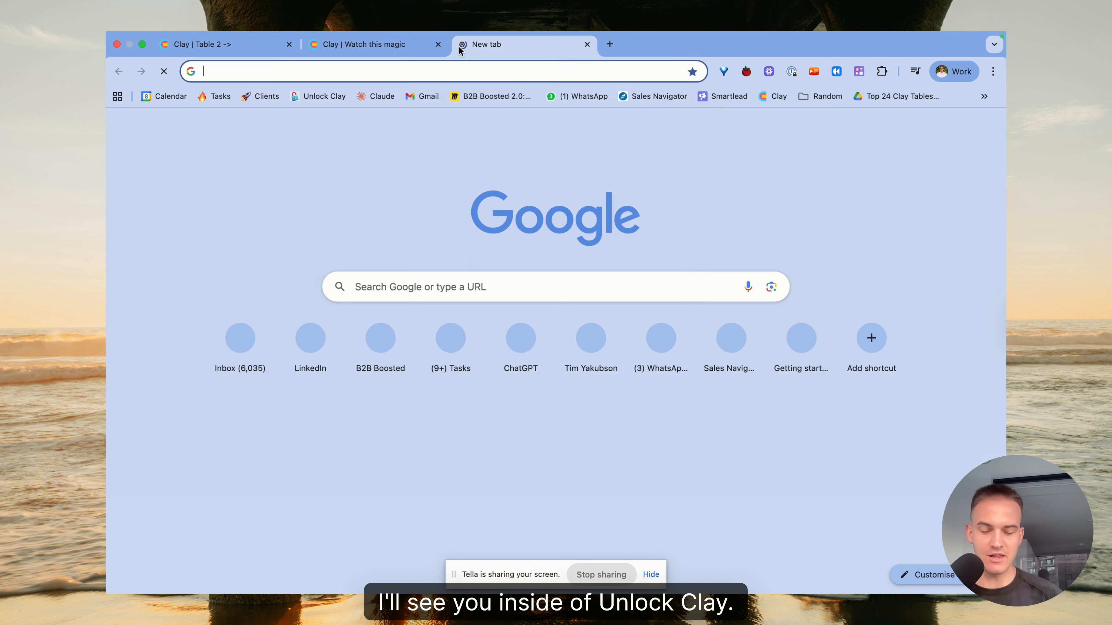
type("unlockclay.com")
key("Return")
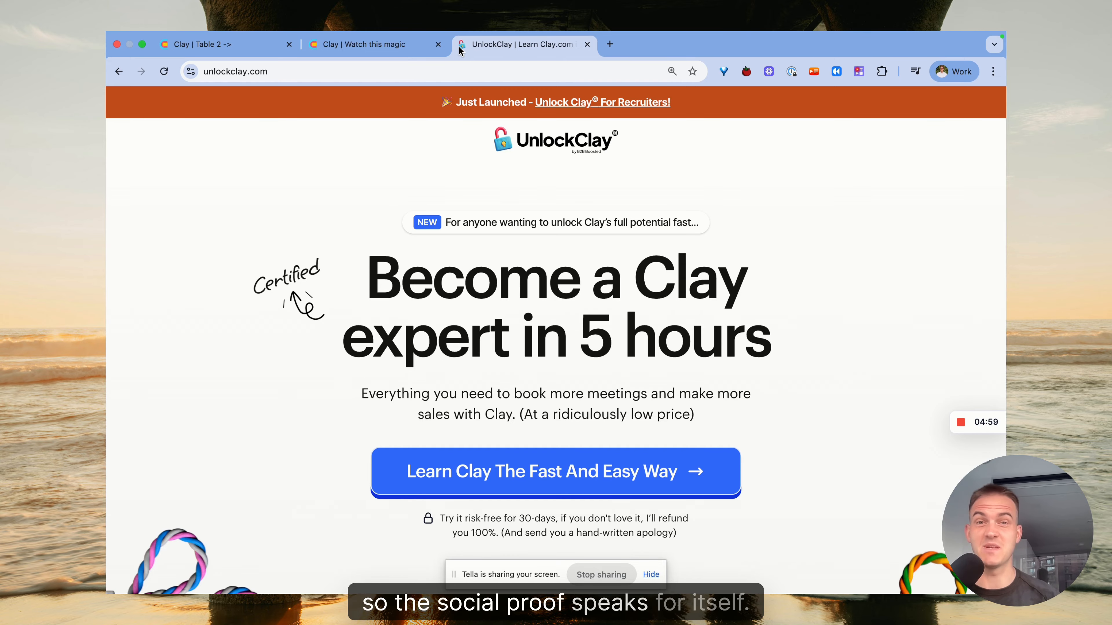
scroll(485, 284, "down", 20)
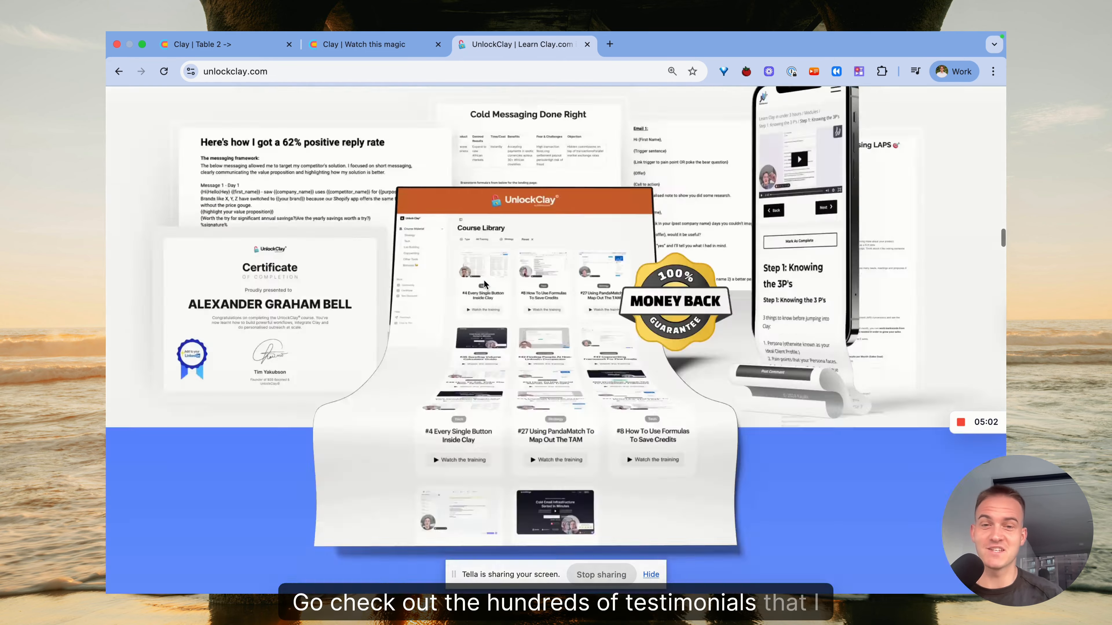
scroll(484, 280, "down", 20)
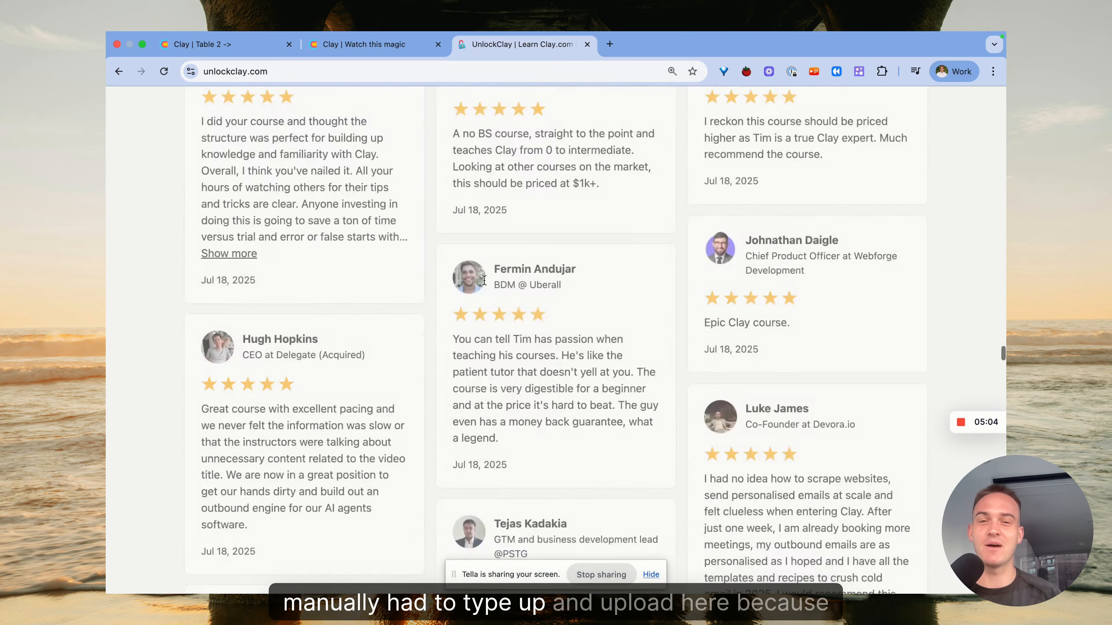
scroll(484, 281, "down", 5)
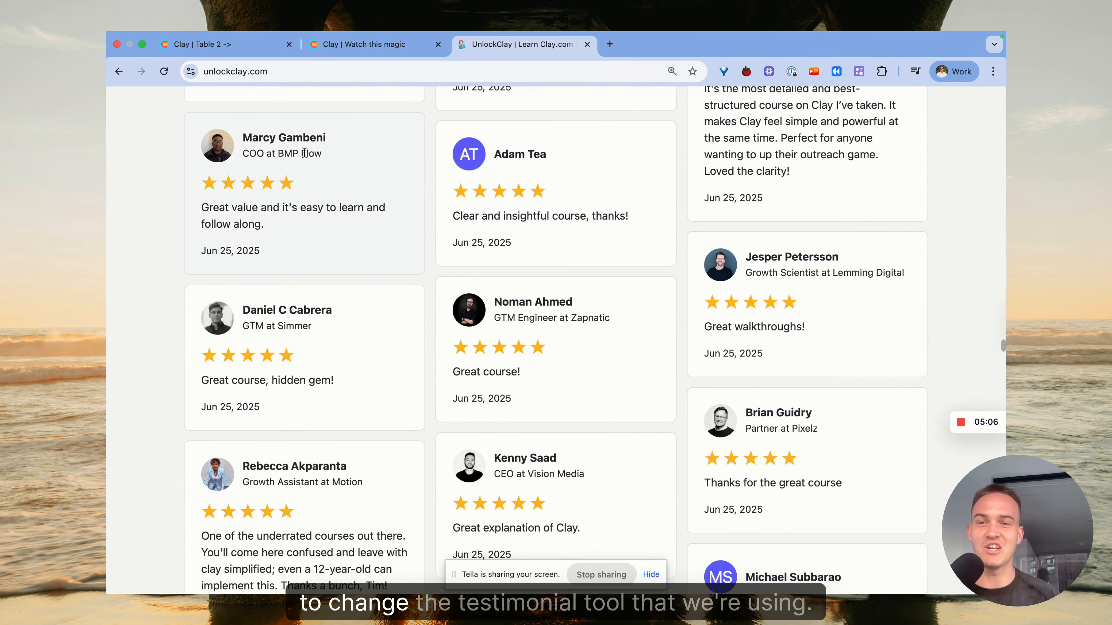
scroll(367, 197, "down", 15)
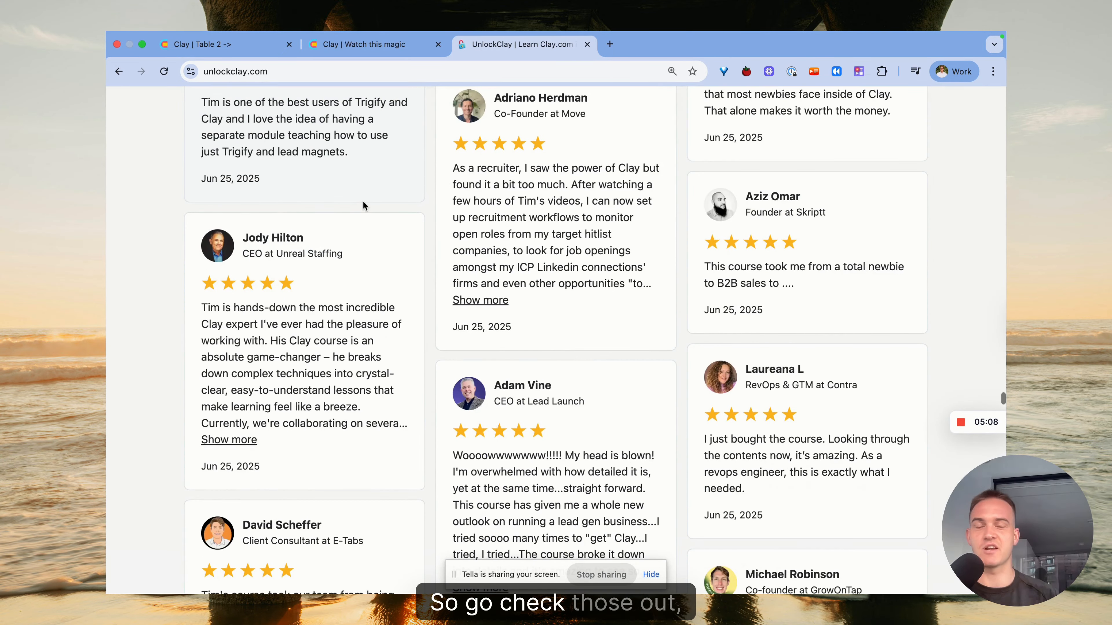
scroll(363, 200, "down", 15)
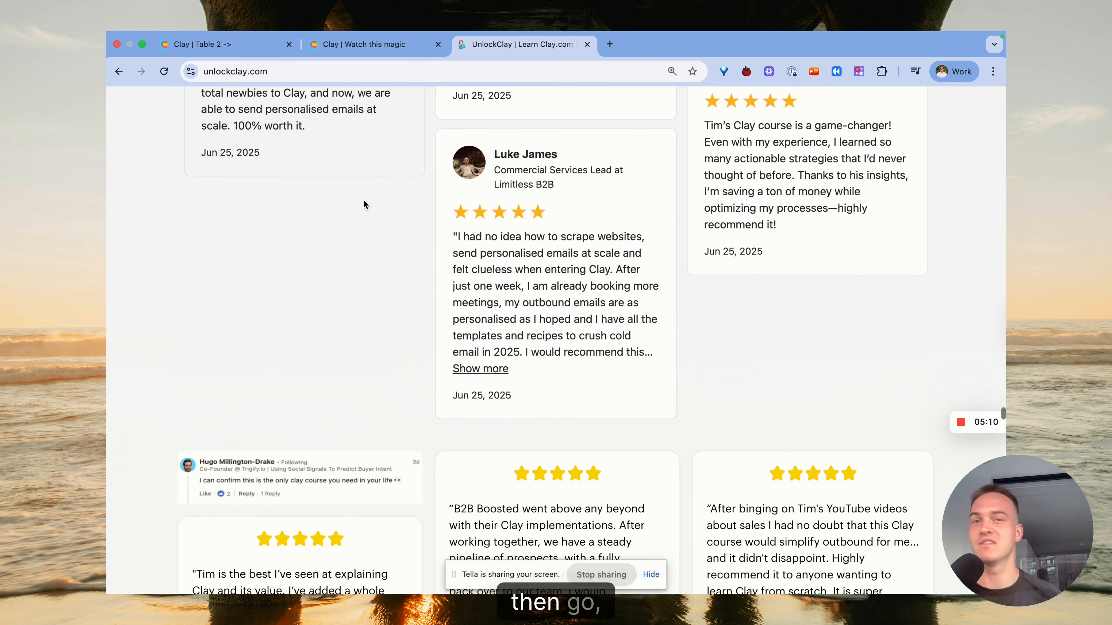